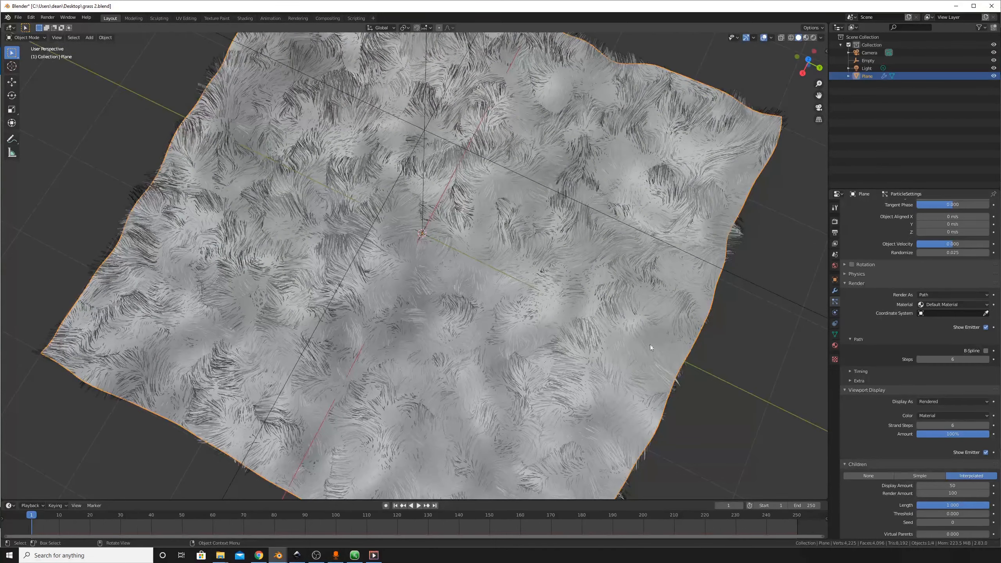
- Set the render amount of the plane's interpolated hair children to 175
{"action": "scroll", "coordinate": [935, 313], "scroll_direction": "up", "scroll_amount": 10}
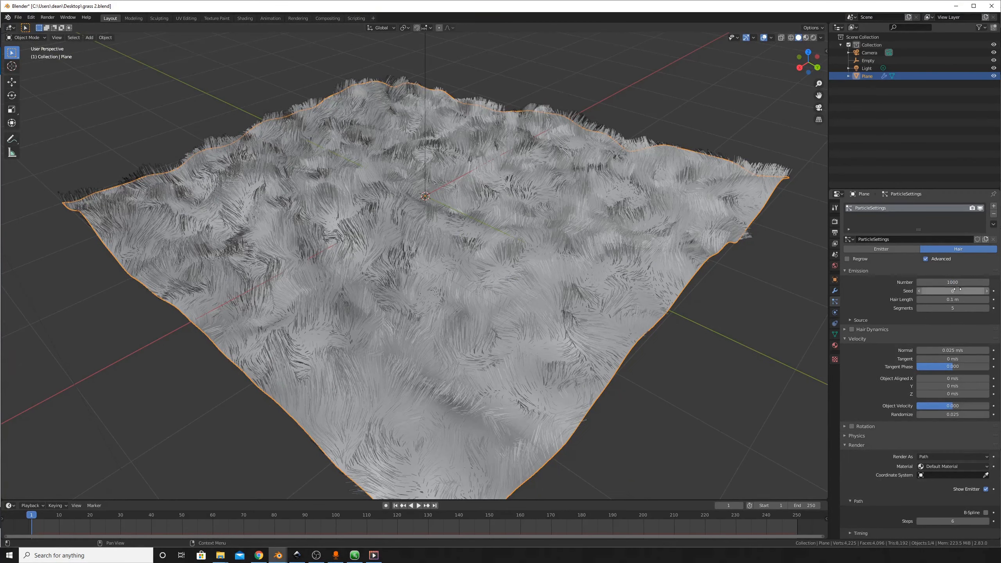
{"action": "middle_click_drag", "start_coordinate": [634, 379], "coordinate": [614, 373]}
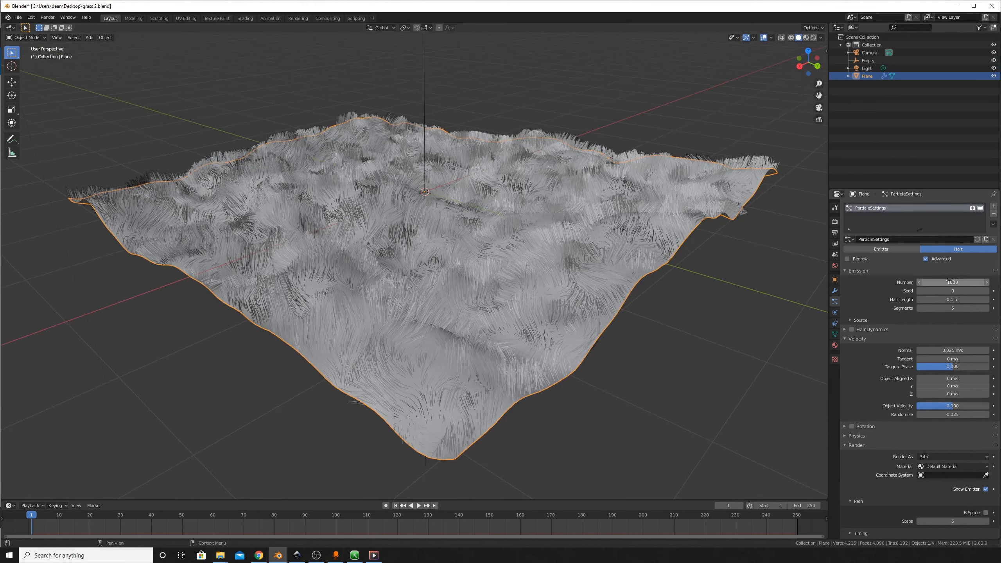
{"action": "scroll", "coordinate": [928, 488], "scroll_direction": "down", "scroll_amount": 10}
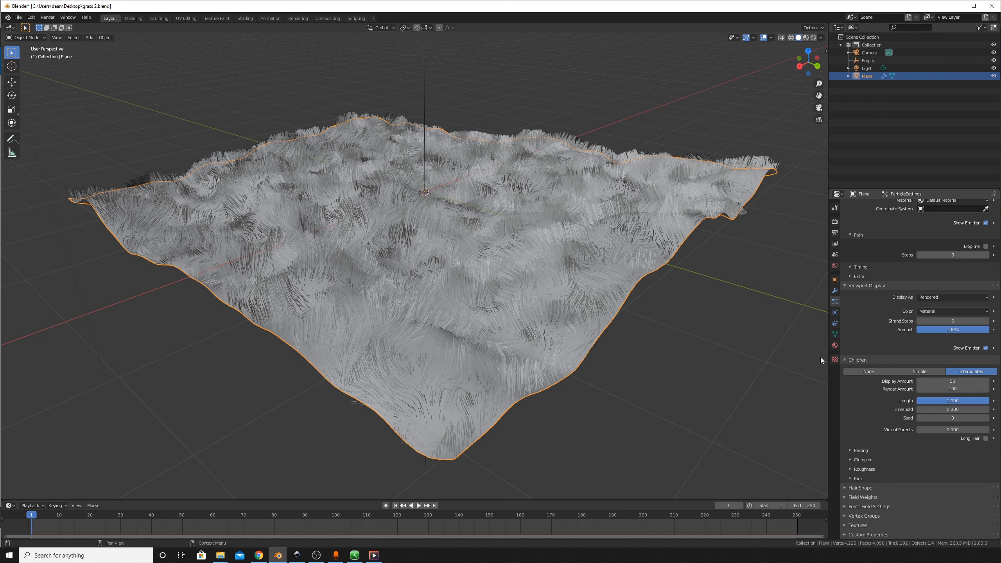
{"action": "scroll", "coordinate": [933, 280], "scroll_direction": "up", "scroll_amount": 10}
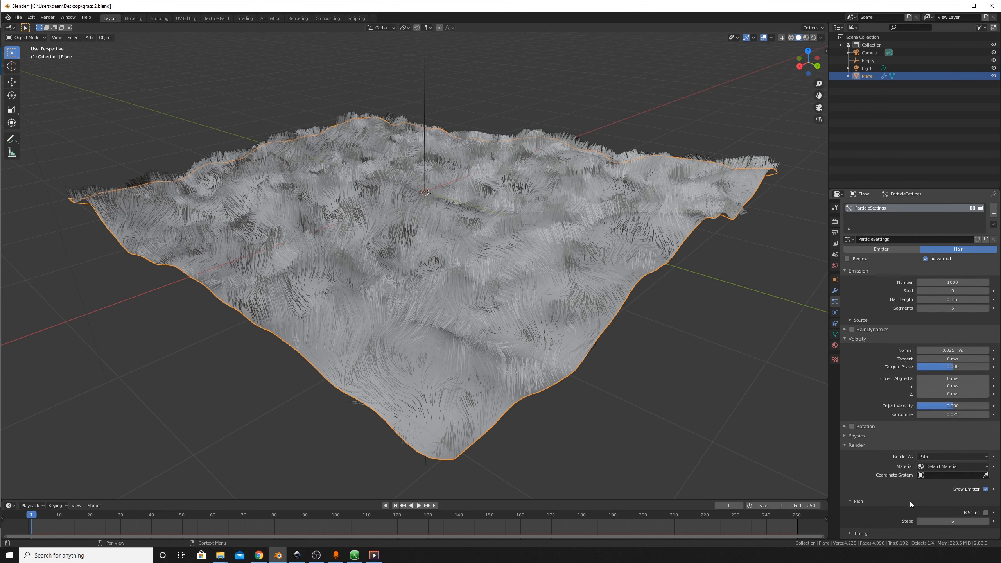
{"action": "scroll", "coordinate": [911, 502], "scroll_direction": "down", "scroll_amount": 10}
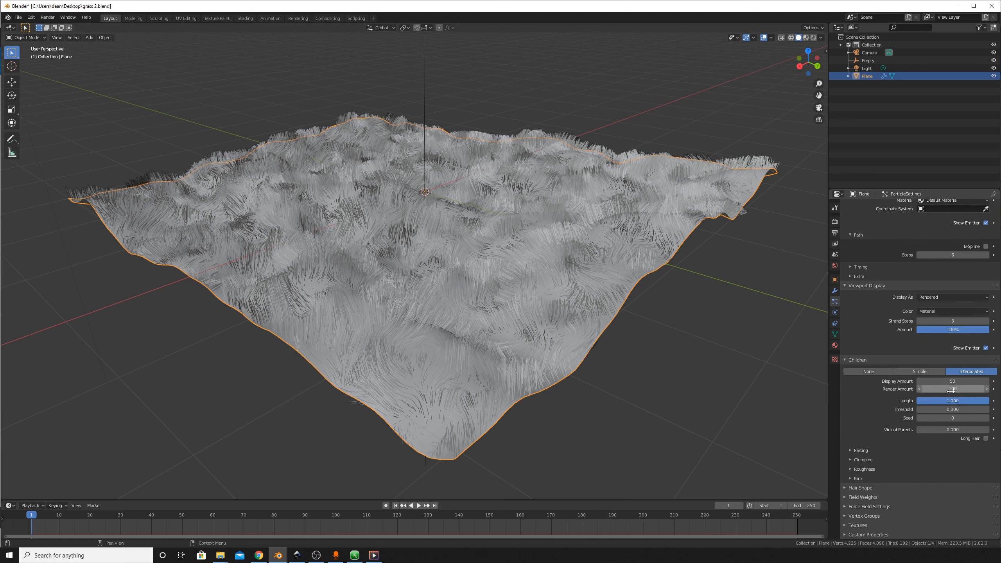
{"action": "left_click", "coordinate": [953, 389]}
{"action": "type", "text": "1"}
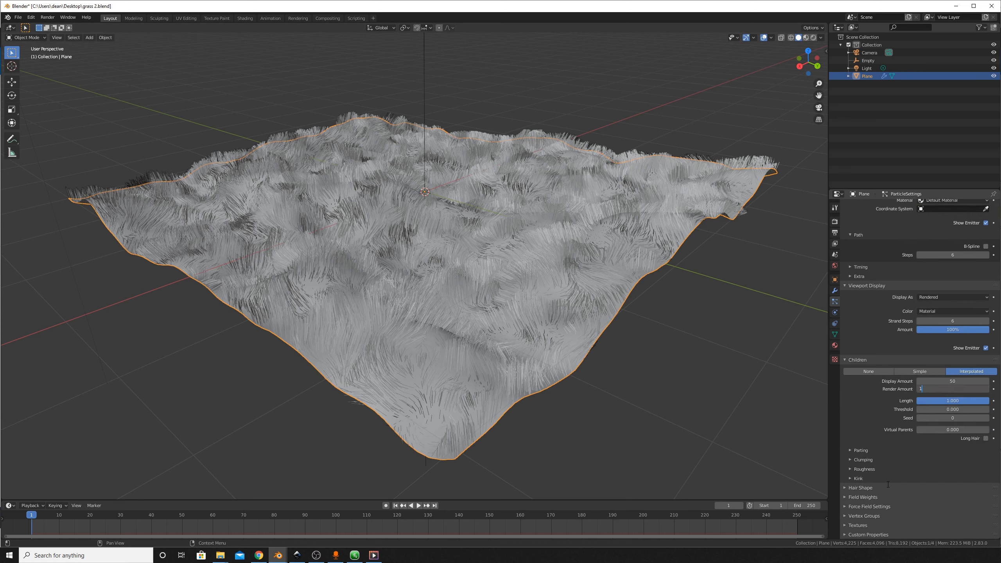
{"action": "type", "text": "75"}
{"action": "key", "text": "Return"}
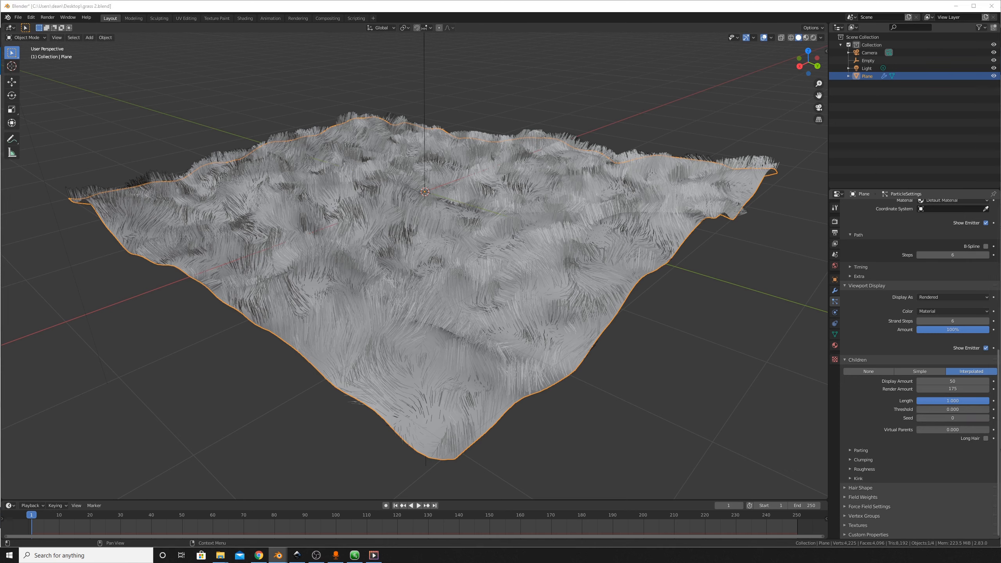
- Set the kink type of the hair children to Spiral and inspect the grass from several angles
{"action": "left_click", "coordinate": [858, 482]}
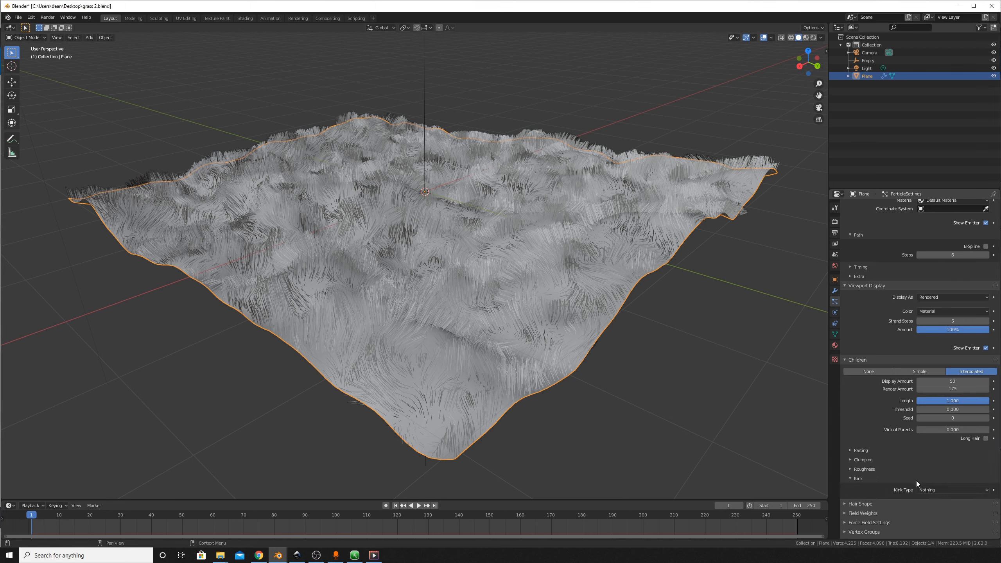
{"action": "left_click", "coordinate": [941, 490]}
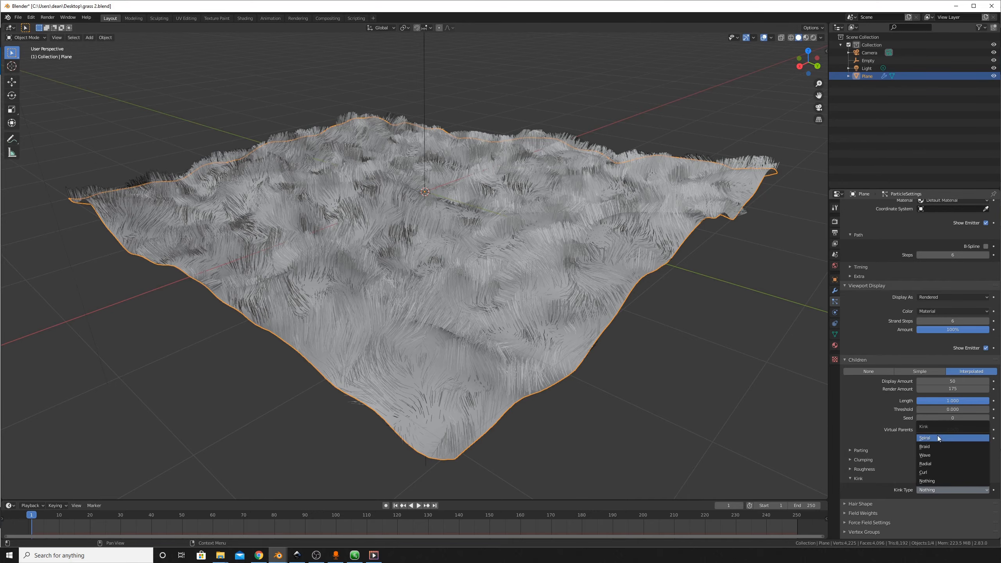
{"action": "left_click", "coordinate": [942, 448]}
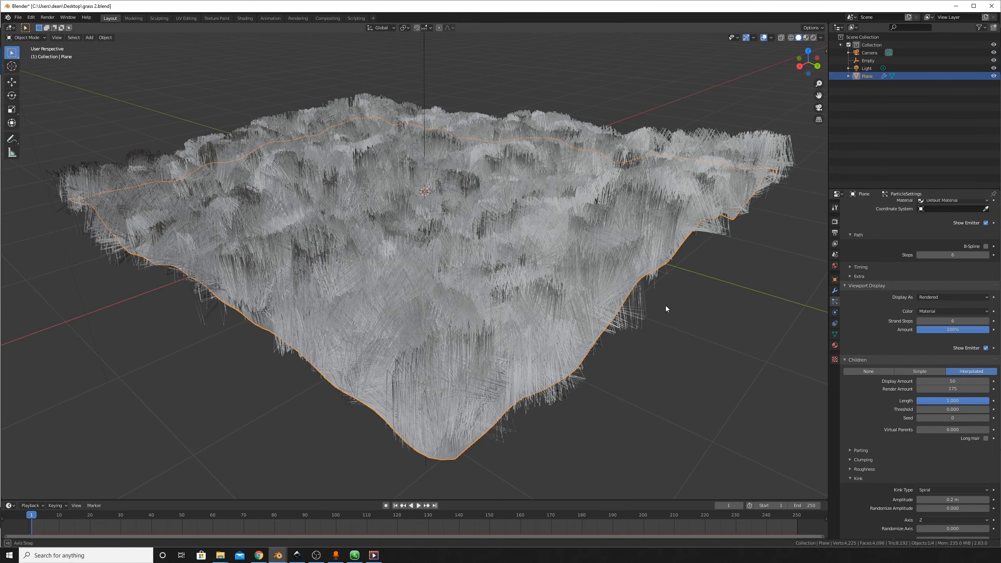
{"action": "middle_click_drag", "start_coordinate": [664, 309], "coordinate": [558, 203]}
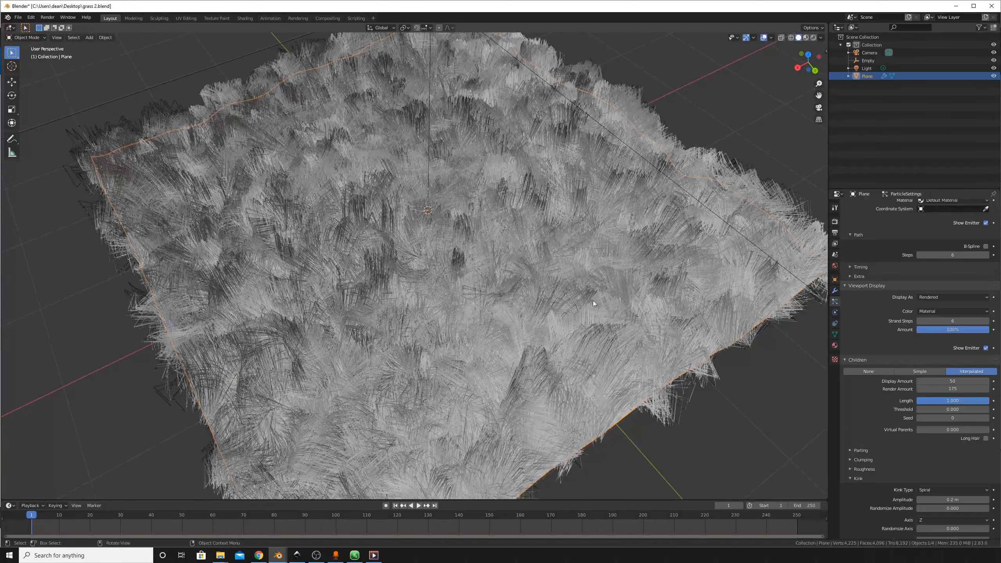
{"action": "middle_click_drag", "start_coordinate": [654, 315], "coordinate": [764, 235]}
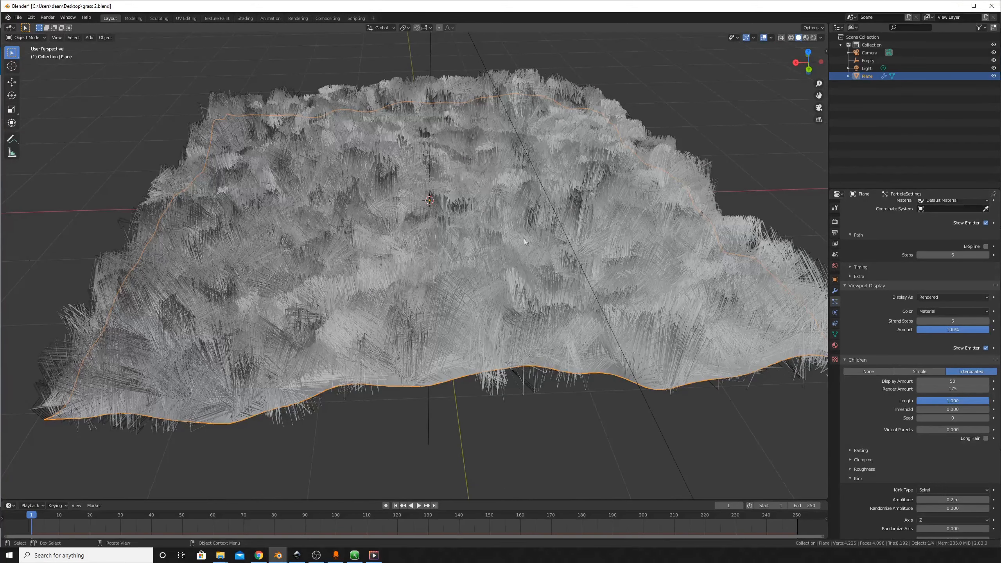
- Set the spiral kink's amplitude to 0.9 m and its randomize amplitude to 0.1
{"action": "scroll", "coordinate": [870, 384], "scroll_direction": "down", "scroll_amount": 5}
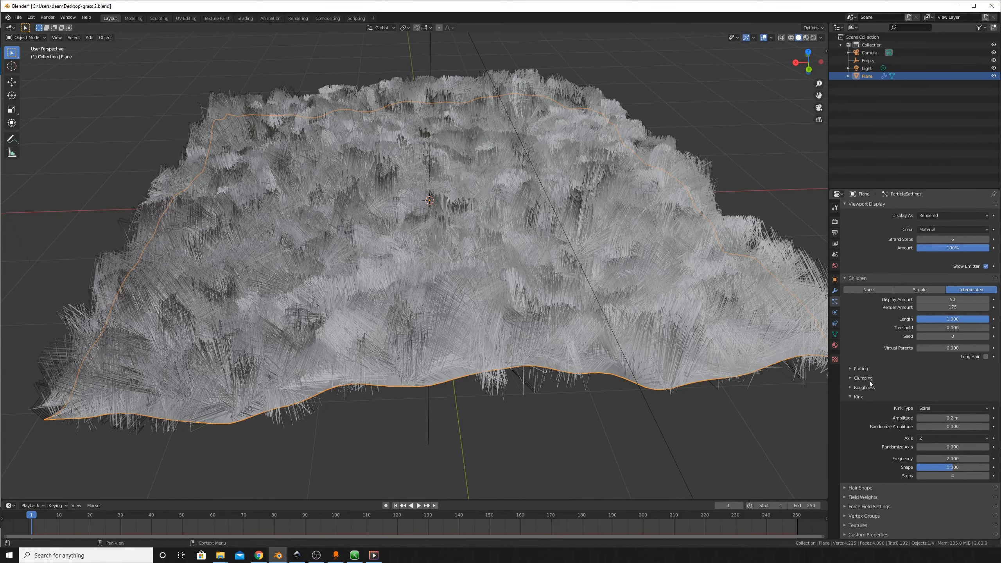
{"action": "left_click", "coordinate": [961, 419]}
{"action": "type", "text": "0.9"}
{"action": "key", "text": "Return"}
{"action": "scroll", "coordinate": [668, 298], "scroll_direction": "down", "scroll_amount": 10}
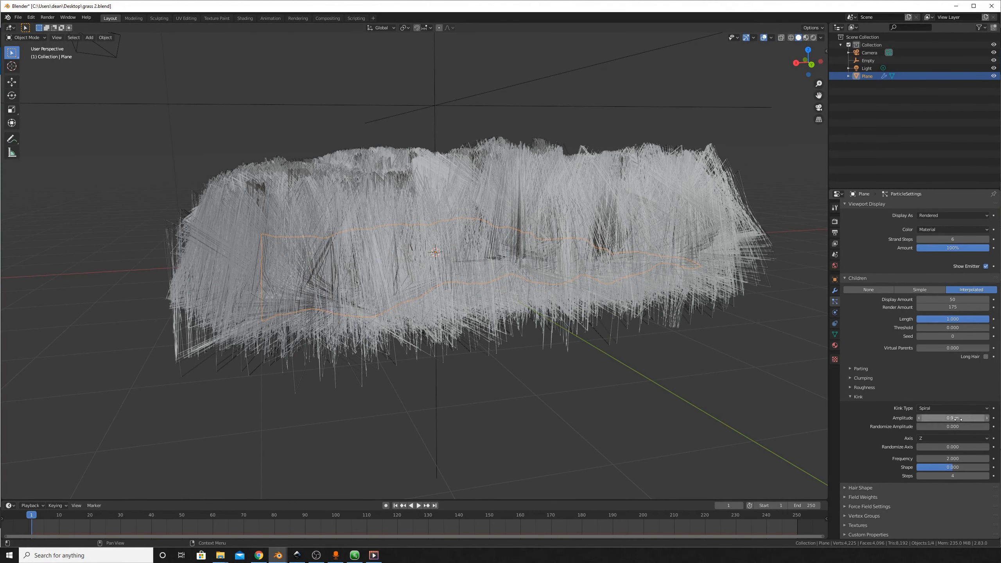
{"action": "left_click", "coordinate": [963, 425]}
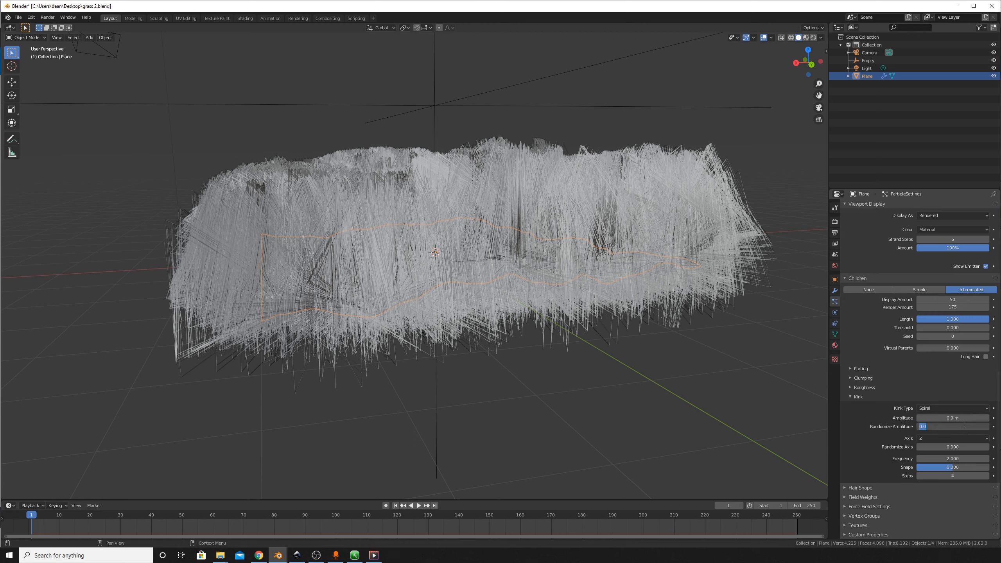
{"action": "type", "text": "0.1"}
{"action": "key", "text": "Return"}
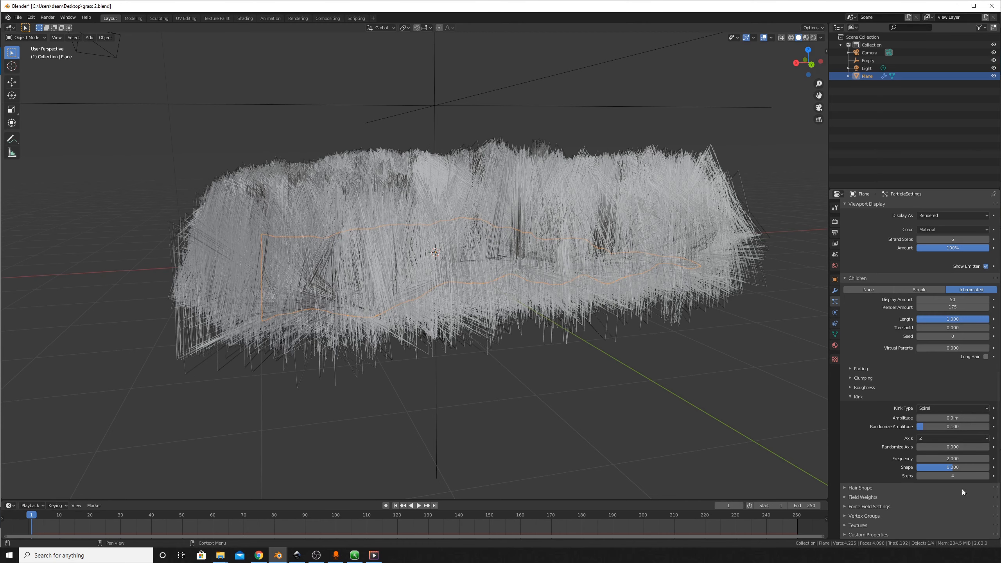
- Set the kink's randomize axis value to 0.9 and inspect the resulting grass
{"action": "left_click", "coordinate": [976, 446]}
{"action": "type", "text": "0.9"}
{"action": "key", "text": "Return"}
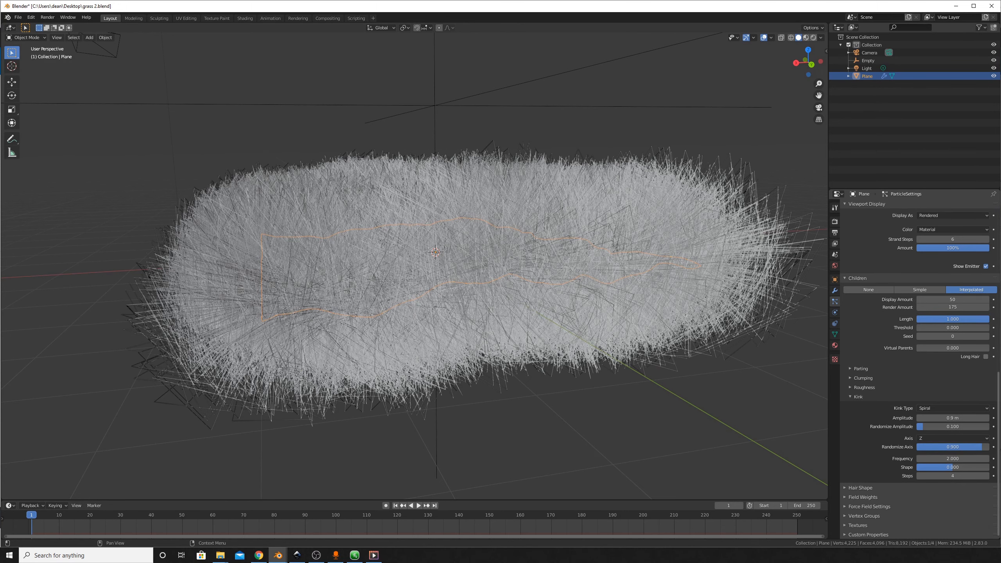
{"action": "scroll", "coordinate": [939, 428], "scroll_direction": "up", "scroll_amount": 15}
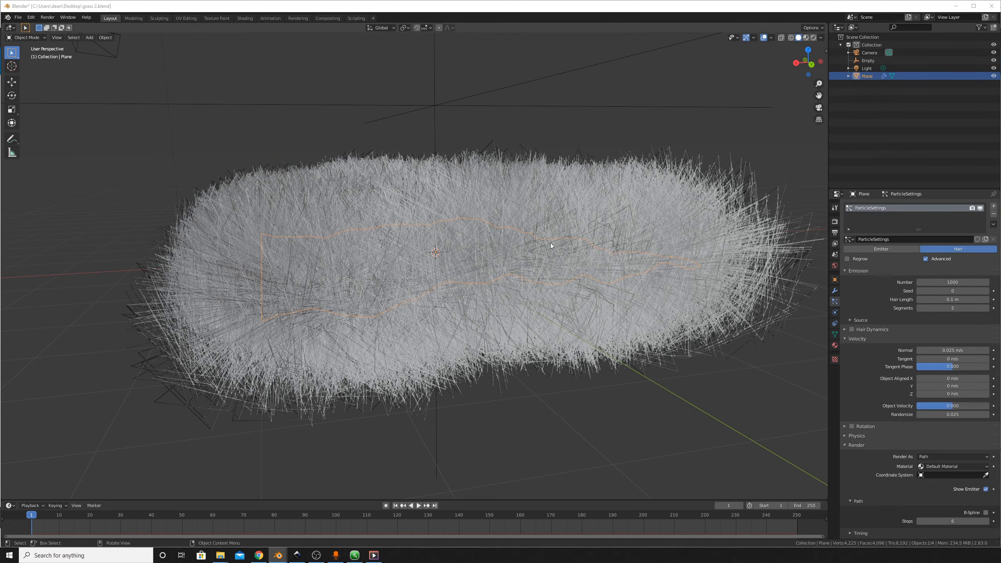
{"action": "middle_click_drag", "start_coordinate": [551, 242], "coordinate": [599, 287]}
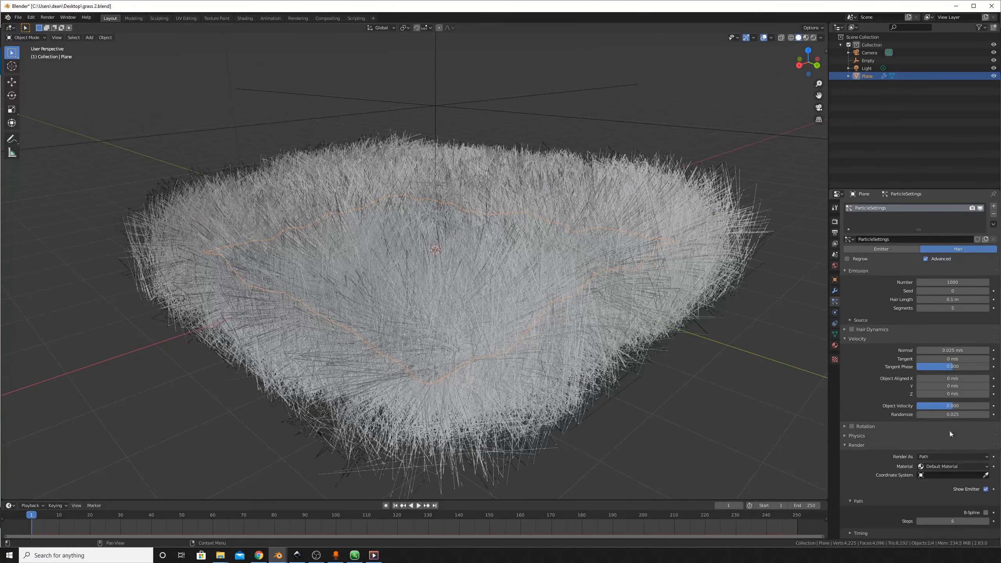
- Set the strand shape to -0.4 in the particle system's Hair Shape settings
{"action": "scroll", "coordinate": [950, 430], "scroll_direction": "down", "scroll_amount": 3}
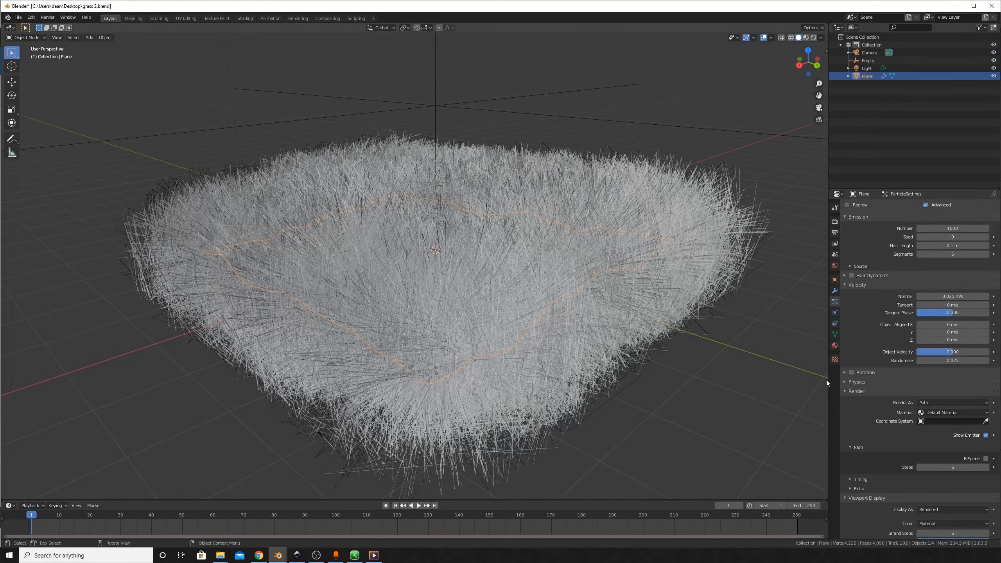
{"action": "scroll", "coordinate": [907, 516], "scroll_direction": "down", "scroll_amount": 15}
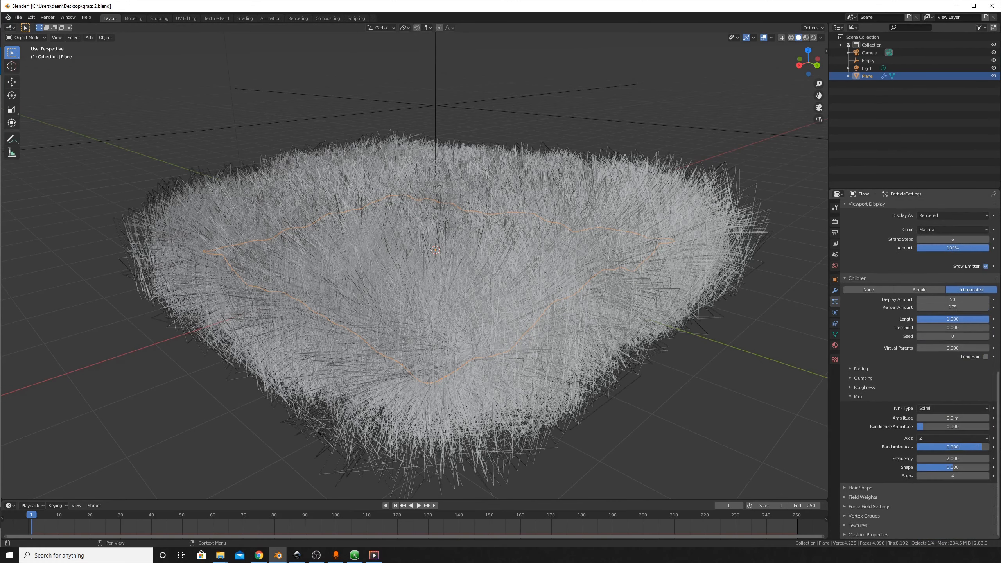
{"action": "left_click", "coordinate": [869, 489]}
{"action": "scroll", "coordinate": [873, 488], "scroll_direction": "down", "scroll_amount": 3}
{"action": "left_click", "coordinate": [960, 449]}
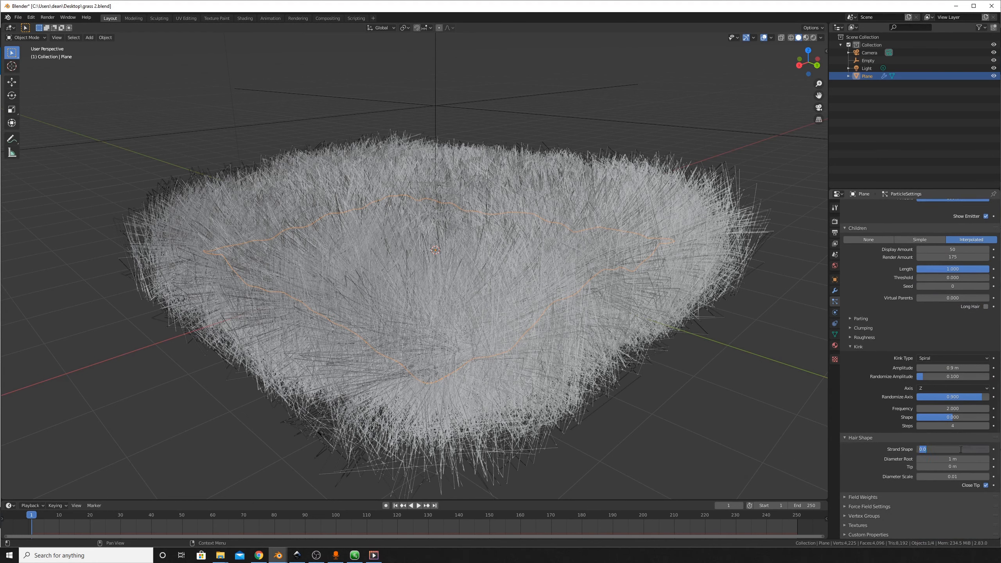
{"action": "key", "text": "BackSpace"}
{"action": "type", "text": "-.0"}
{"action": "key", "text": "BackSpace"}
{"action": "key", "text": "BackSpace"}
{"action": "key", "text": "BackSpace"}
{"action": "type", "text": "-0.4"}
{"action": "key", "text": "Return"}
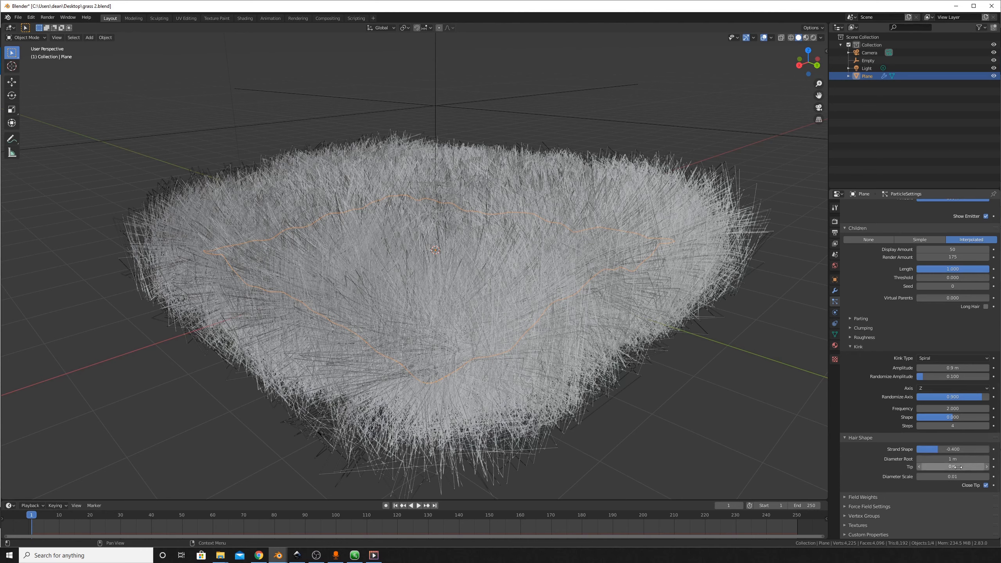
- Set the hair strands' root diameter to 5 m and tip diameter to 1 m
{"action": "left_click", "coordinate": [930, 458]}
{"action": "type", "text": "5"}
{"action": "key", "text": "Return"}
{"action": "left_click", "coordinate": [960, 466]}
{"action": "type", "text": "1"}
{"action": "key", "text": "Return"}
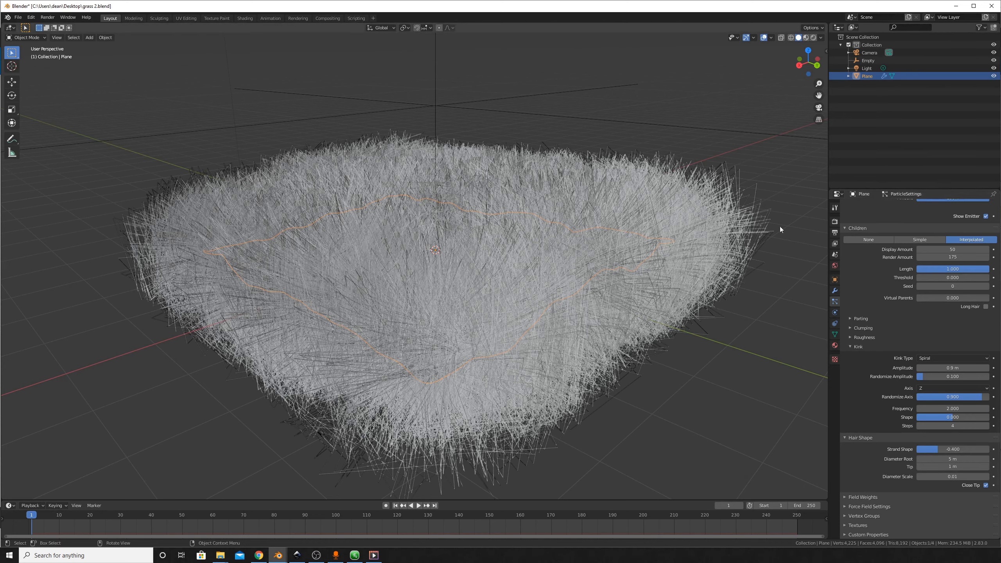
- Expand the particle system's Field Weights settings and look through their values
{"action": "scroll", "coordinate": [893, 259], "scroll_direction": "up", "scroll_amount": 8}
{"action": "scroll", "coordinate": [894, 261], "scroll_direction": "down", "scroll_amount": 8}
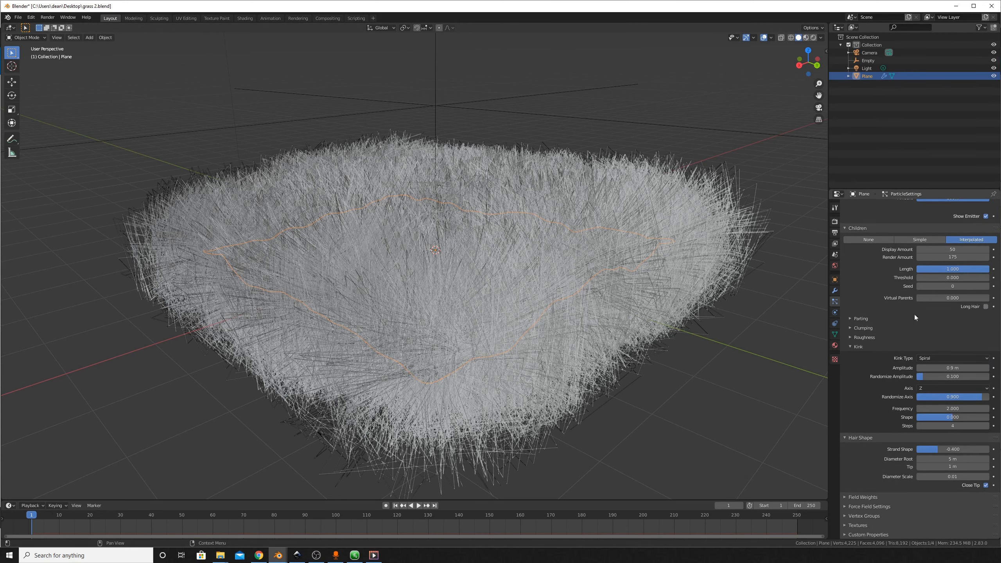
{"action": "left_click", "coordinate": [865, 498]}
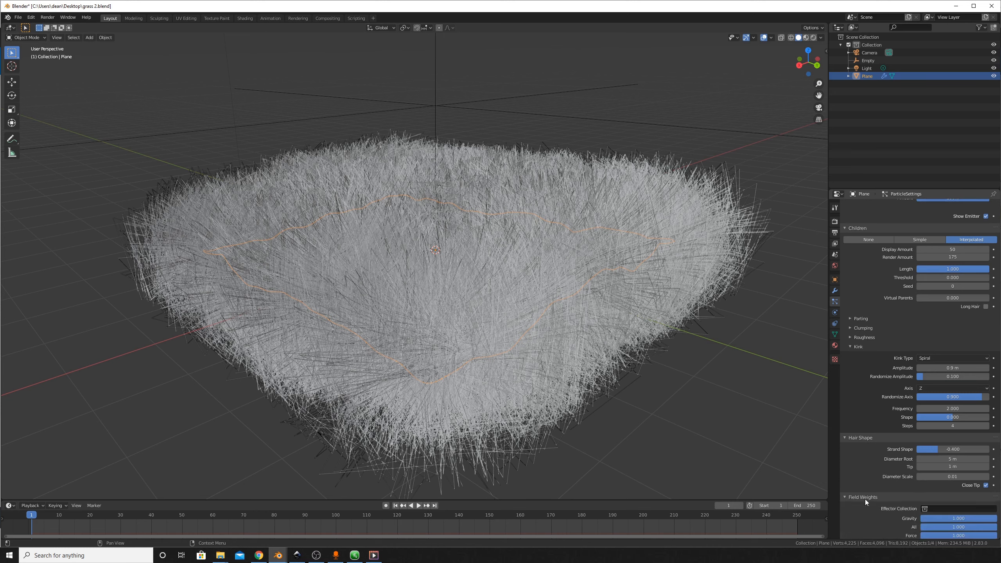
{"action": "scroll", "coordinate": [875, 496], "scroll_direction": "down", "scroll_amount": 8}
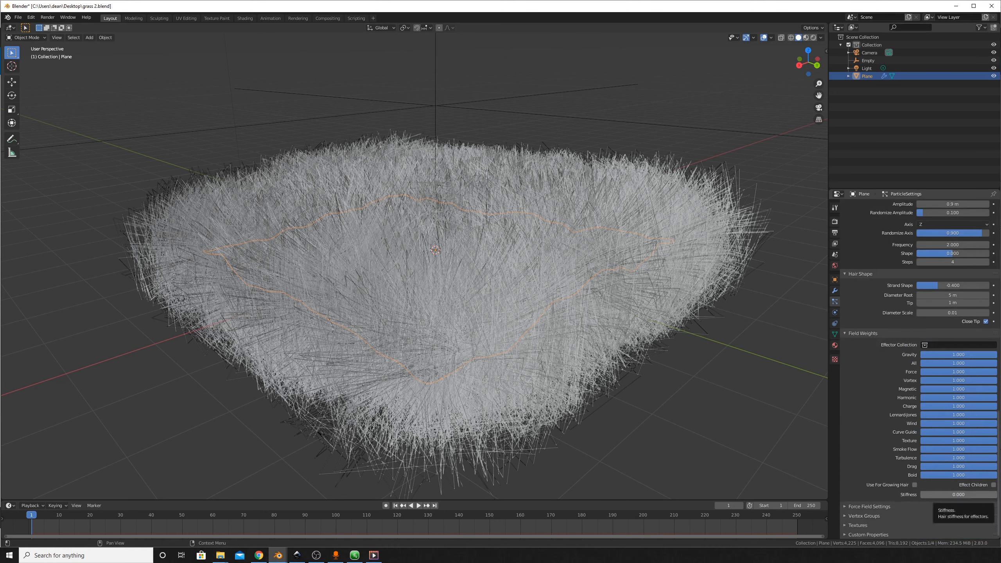
{"action": "scroll", "coordinate": [911, 307], "scroll_direction": "up", "scroll_amount": 2}
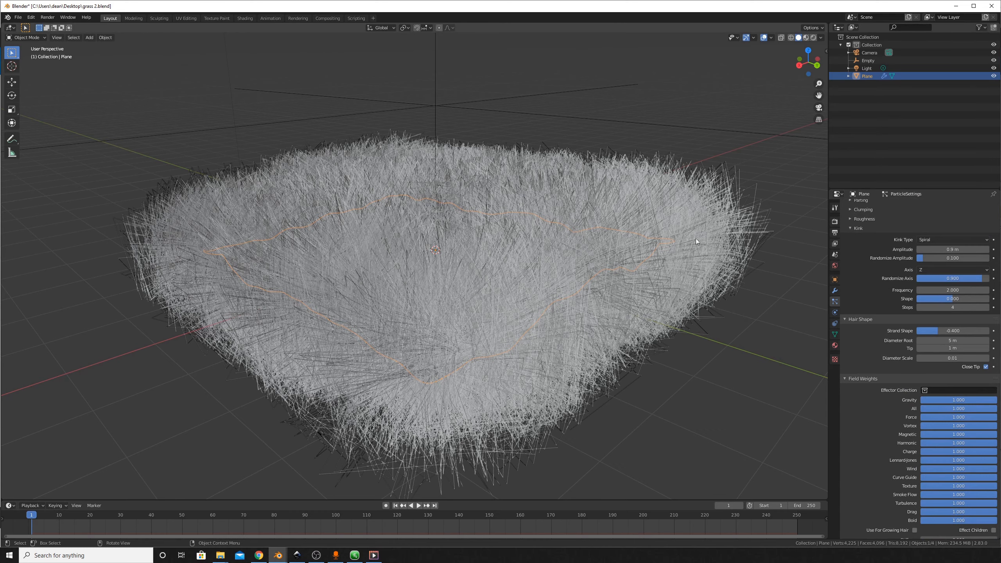
- Show the scene's render settings and display the grass in Material Preview shading
{"action": "middle_click_drag", "start_coordinate": [826, 242], "coordinate": [517, 243]}
{"action": "left_click", "coordinate": [835, 221]}
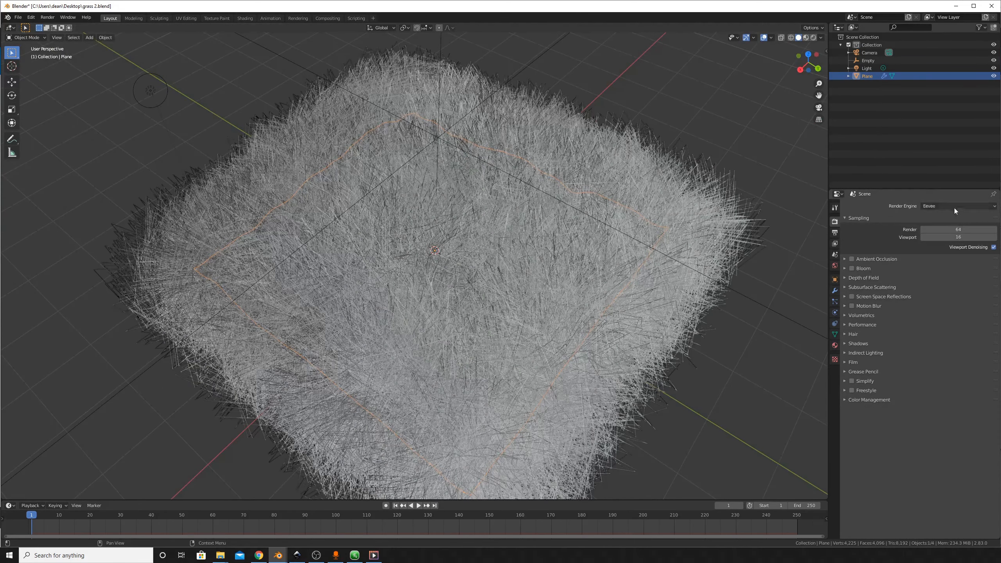
{"action": "left_click", "coordinate": [806, 39]}
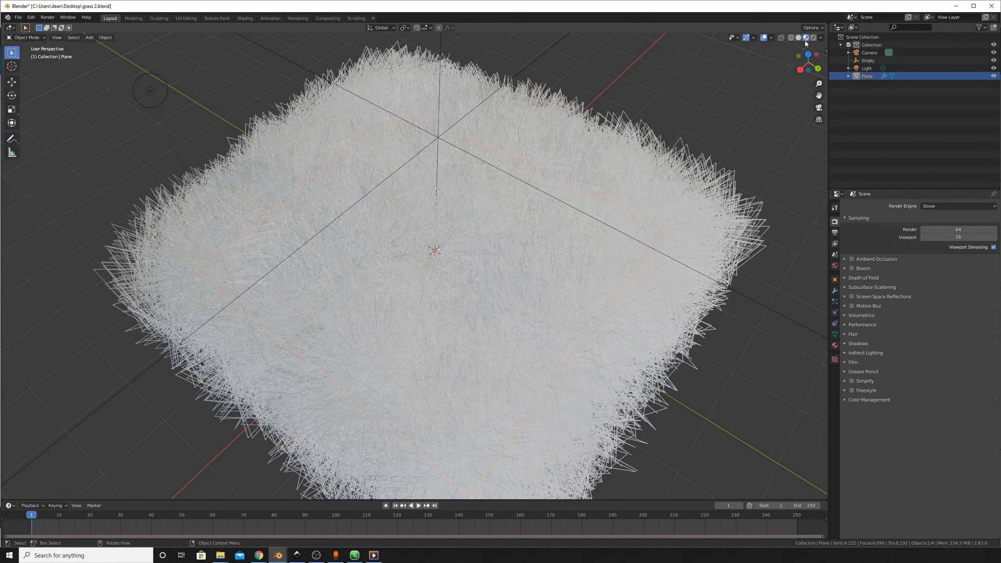
{"action": "middle_click_drag", "start_coordinate": [652, 343], "coordinate": [636, 276]}
- Set the render engine to Cycles and its device to GPU Compute
{"action": "left_click", "coordinate": [952, 206]}
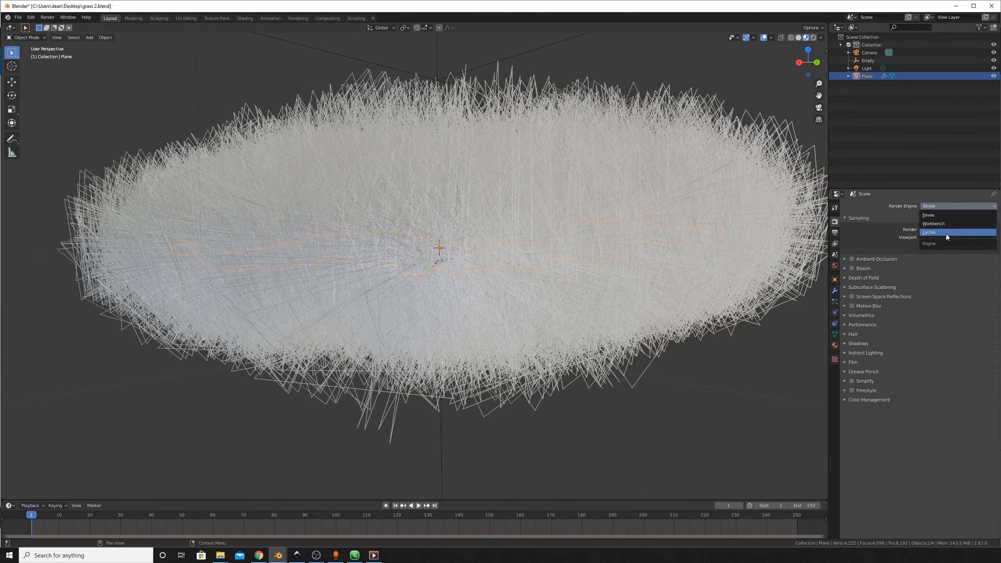
{"action": "left_click", "coordinate": [946, 234]}
{"action": "left_click", "coordinate": [944, 226]}
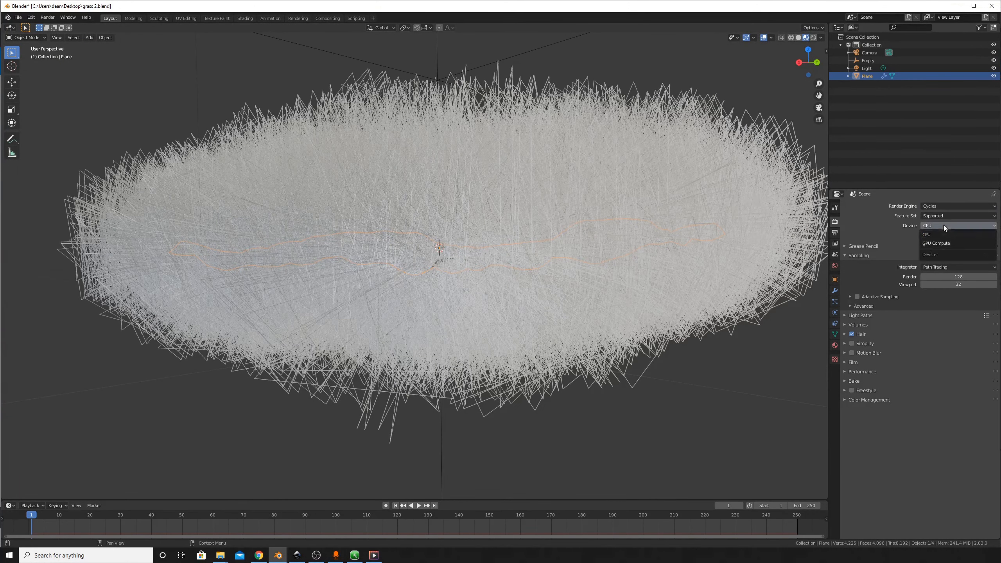
{"action": "left_click", "coordinate": [946, 243]}
- Open the System preferences to check which Cycles render devices are enabled
{"action": "left_click", "coordinate": [31, 17]}
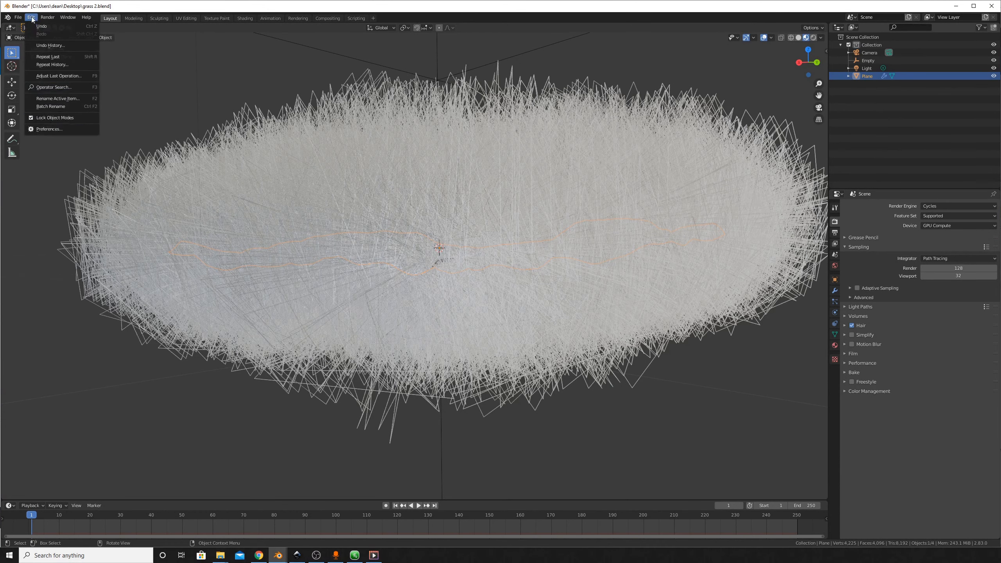
{"action": "left_click", "coordinate": [60, 129]}
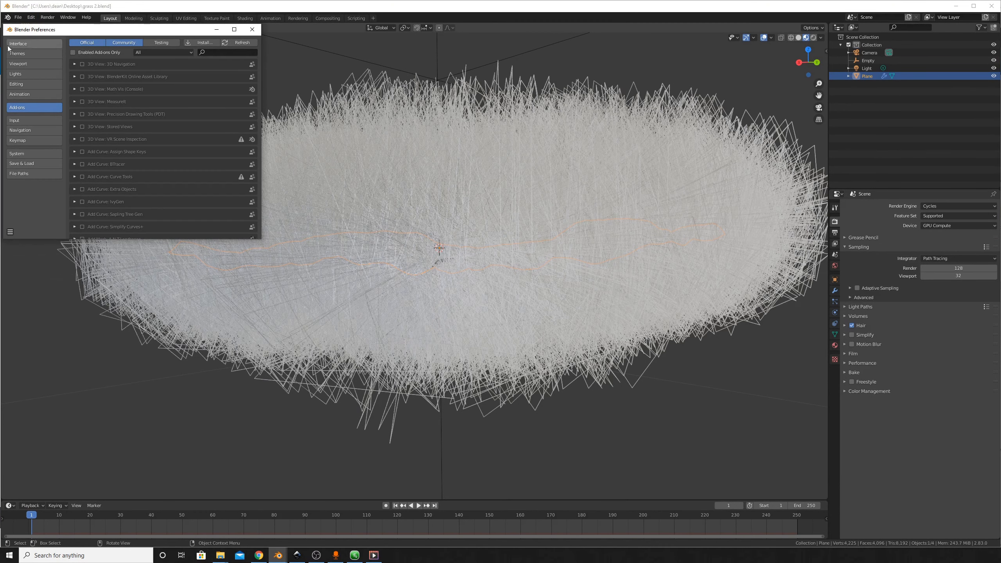
{"action": "left_click", "coordinate": [32, 153]}
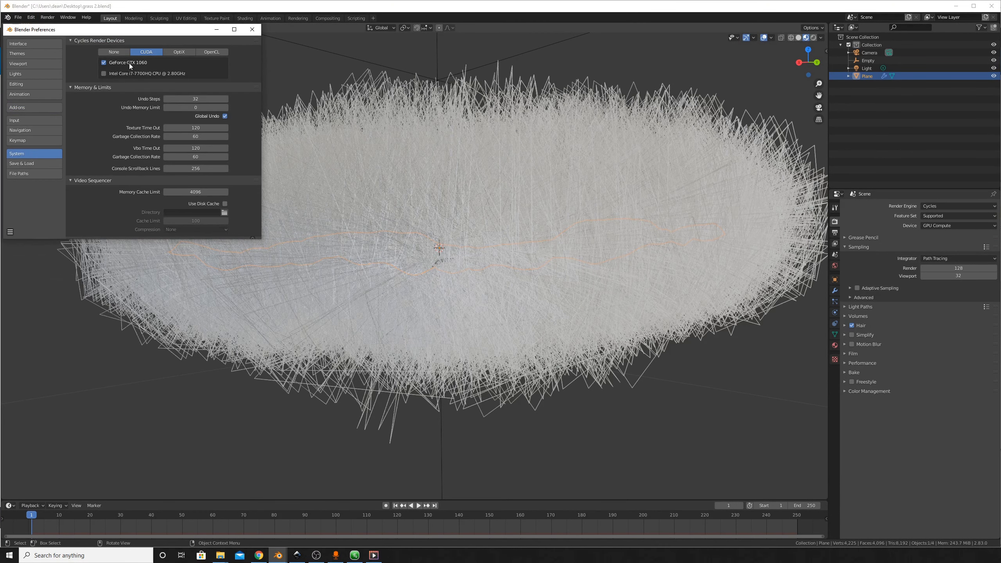
- Close the preferences and display the grass in Rendered viewport shading
{"action": "left_click", "coordinate": [253, 29]}
{"action": "middle_click_drag", "start_coordinate": [503, 144], "coordinate": [501, 169]}
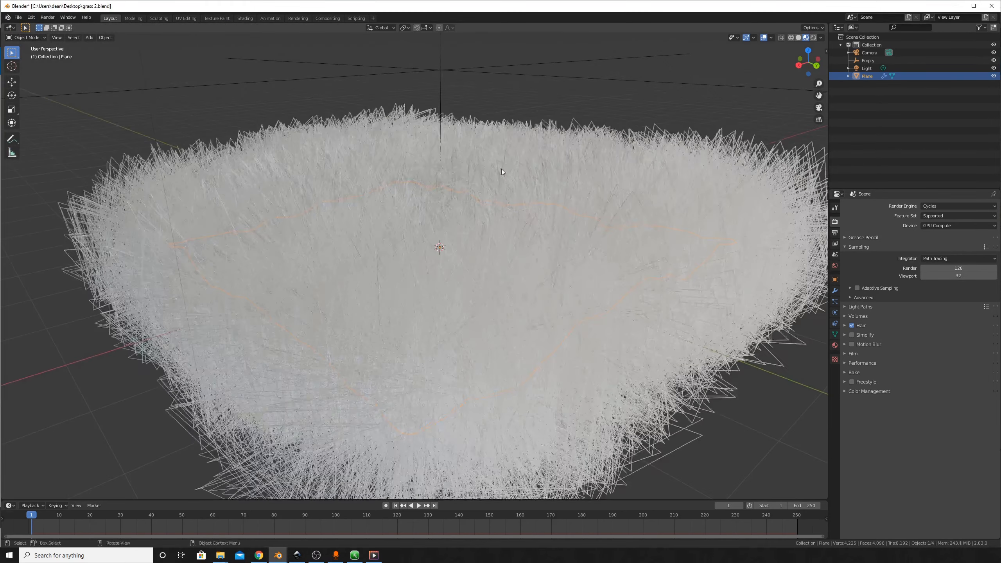
{"action": "left_click", "coordinate": [813, 38]}
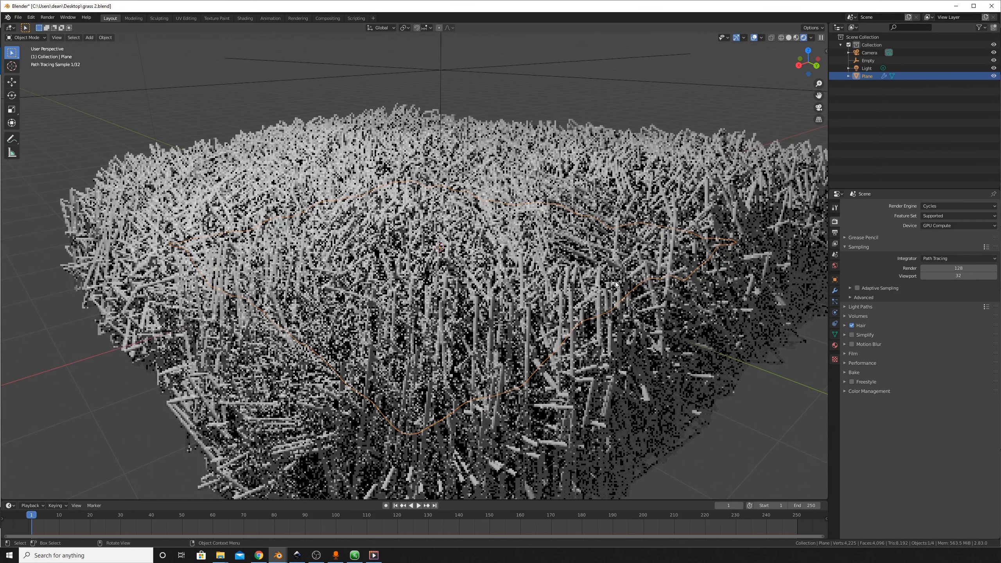
{"action": "middle_click_drag", "start_coordinate": [616, 284], "coordinate": [575, 299]}
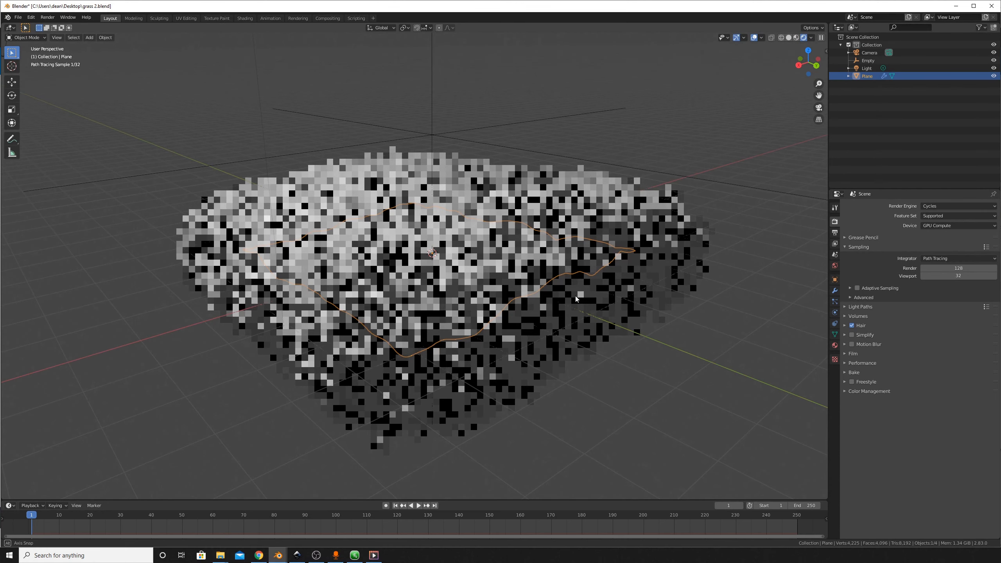
- Apply all transforms to the plane and show its particle system settings
{"action": "left_click", "coordinate": [835, 345]}
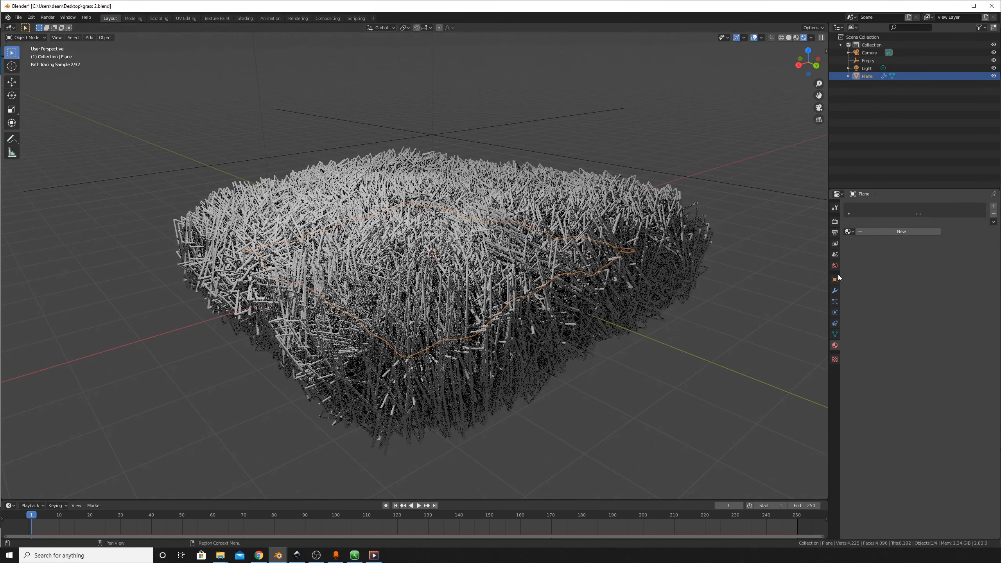
{"action": "left_click", "coordinate": [835, 301]}
{"action": "scroll", "coordinate": [956, 282], "scroll_direction": "up", "scroll_amount": 4}
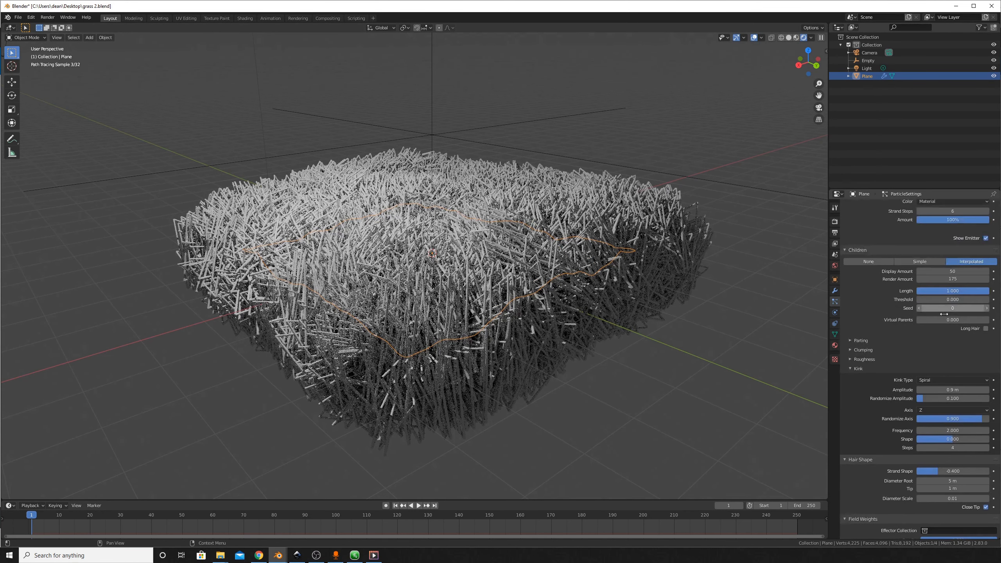
{"action": "scroll", "coordinate": [962, 319], "scroll_direction": "up", "scroll_amount": 15}
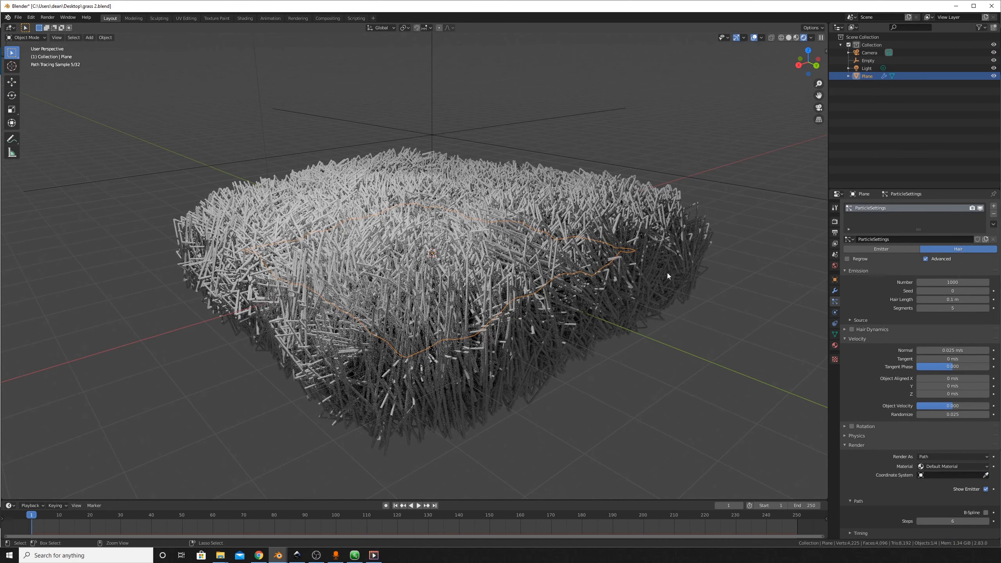
{"action": "key", "text": "ctrl+a"}
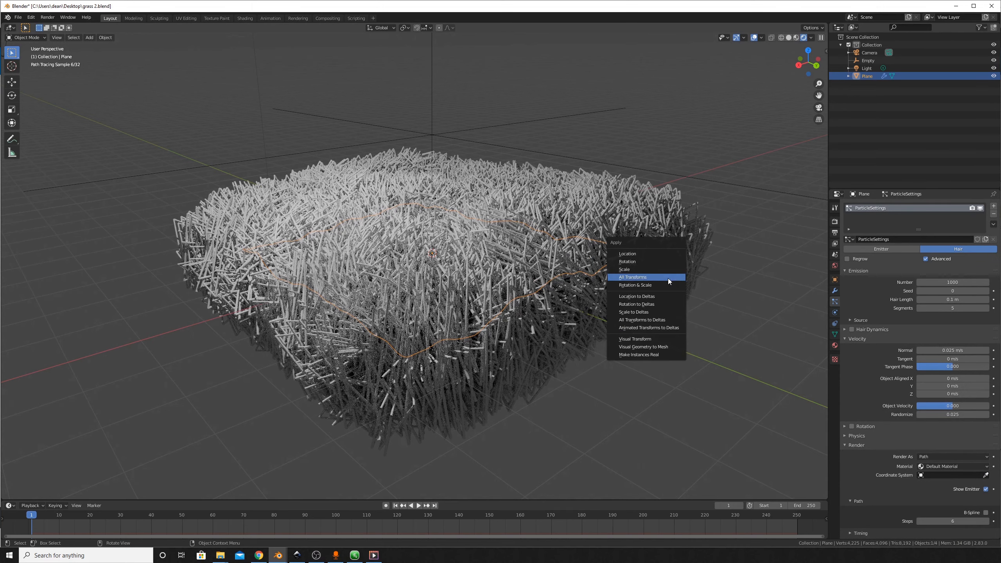
{"action": "left_click", "coordinate": [668, 278]}
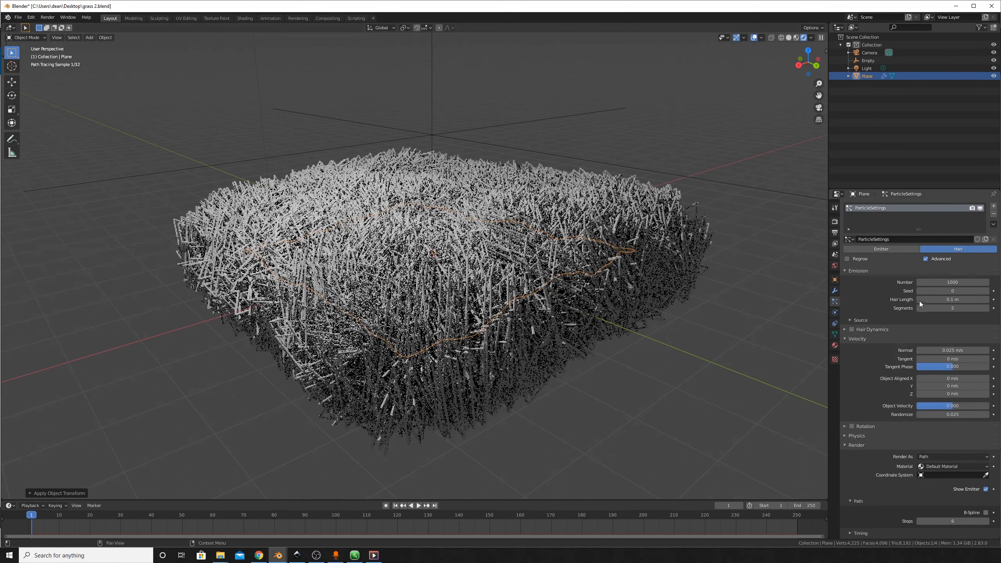
- Set the particle system's hair length to 0.01 m
{"action": "left_click", "coordinate": [953, 299]}
{"action": "type", "text": ".0"}
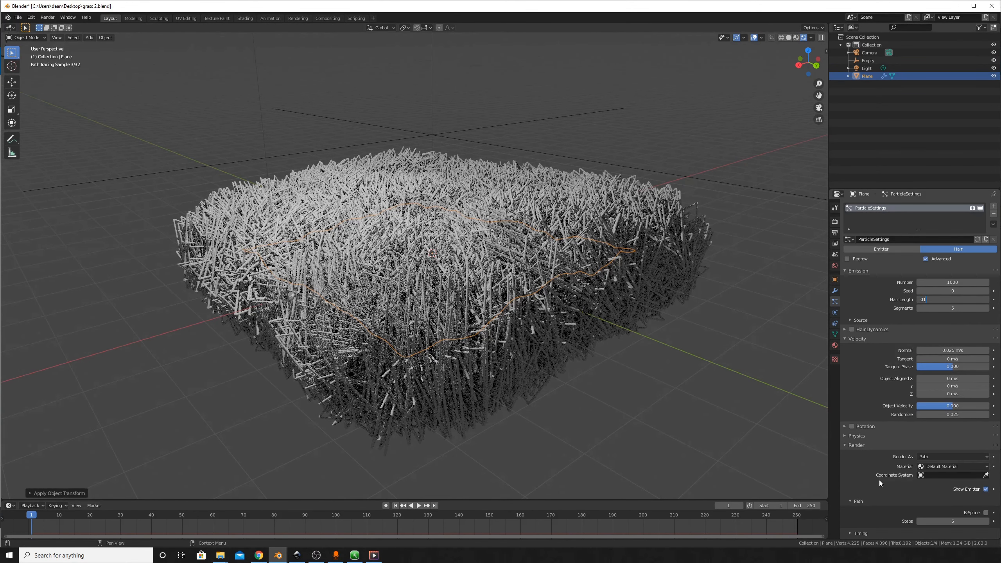
{"action": "type", "text": "1"}
{"action": "key", "text": "Return"}
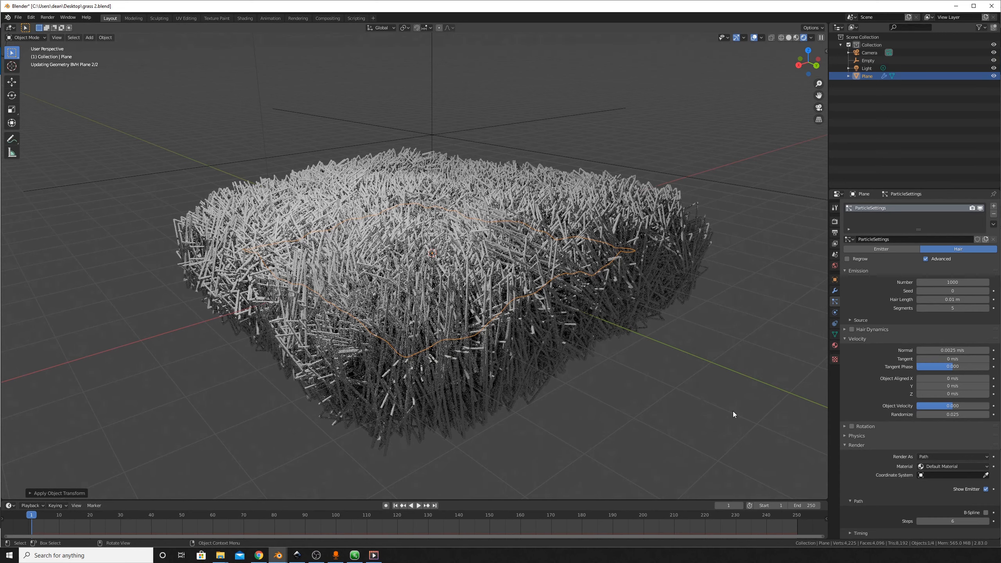
- Set the display amount of the interpolated children to 5
{"action": "scroll", "coordinate": [934, 322], "scroll_direction": "down", "scroll_amount": 10}
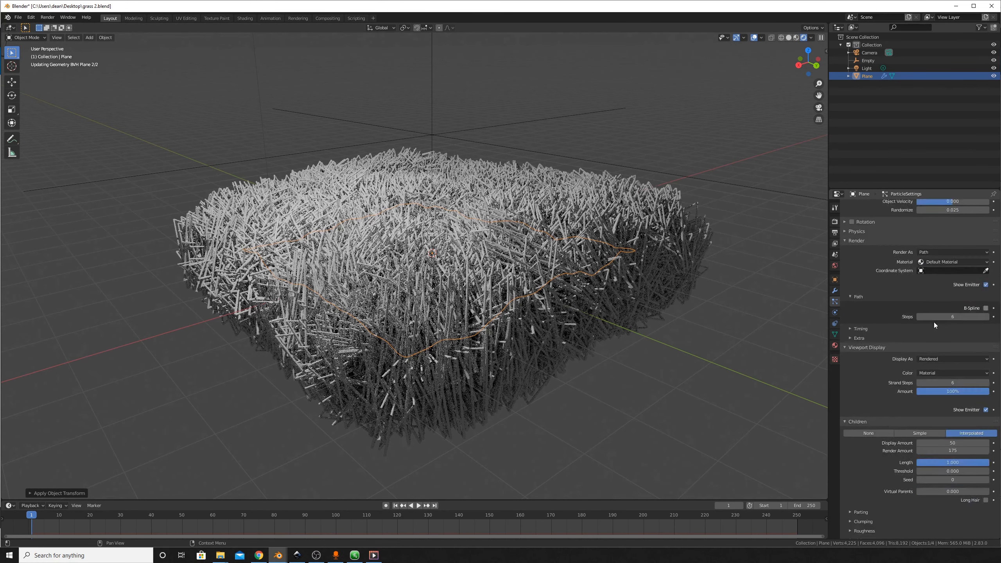
{"action": "scroll", "coordinate": [932, 346], "scroll_direction": "down", "scroll_amount": 9}
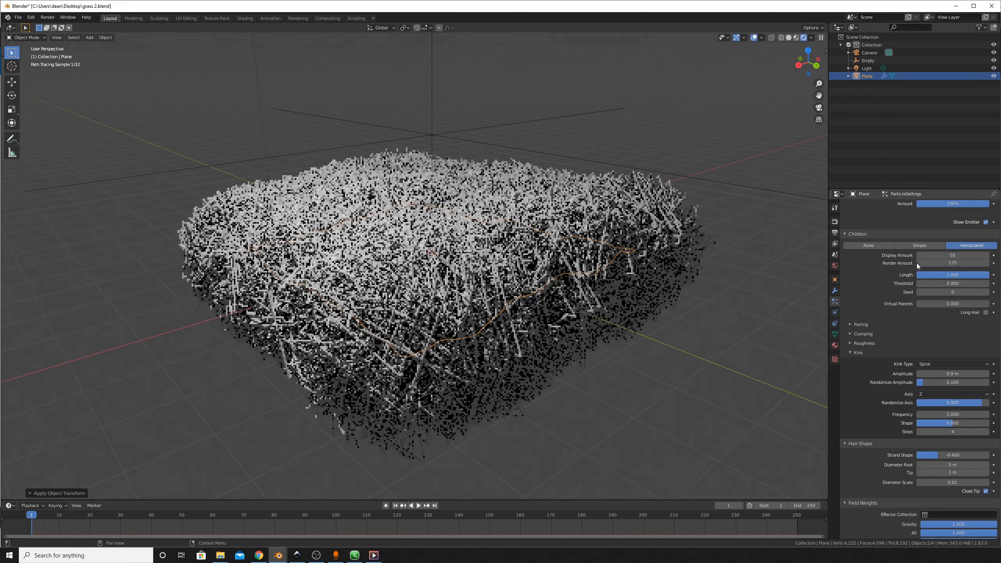
{"action": "left_click", "coordinate": [944, 256]}
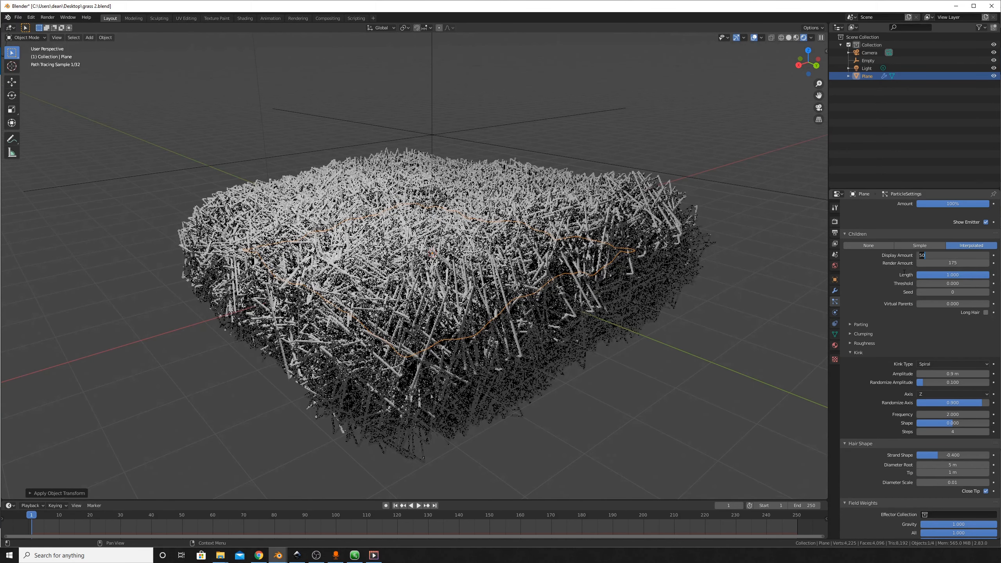
{"action": "type", "text": "5"}
{"action": "key", "text": "Return"}
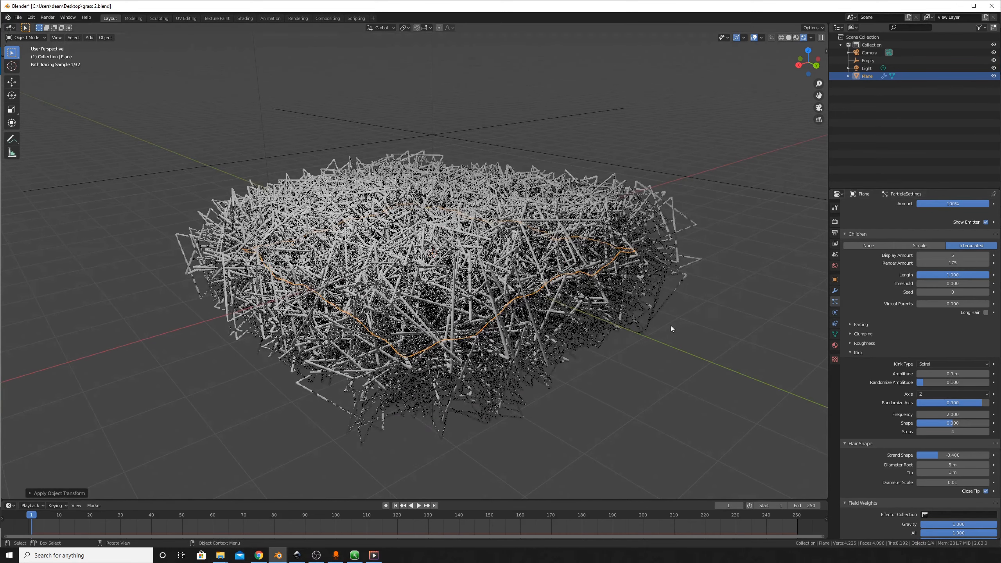
- View the grass from a lower angle and look through the emission, velocity, render and children settings
{"action": "mouse_move", "coordinate": [766, 371]}
{"action": "middle_mouse_down"}
{"action": "mouse_move", "coordinate": [604, 321]}
{"action": "mouse_move", "coordinate": [609, 340]}
{"action": "middle_mouse_up"}
{"action": "scroll", "coordinate": [922, 296], "scroll_direction": "up", "scroll_amount": 15}
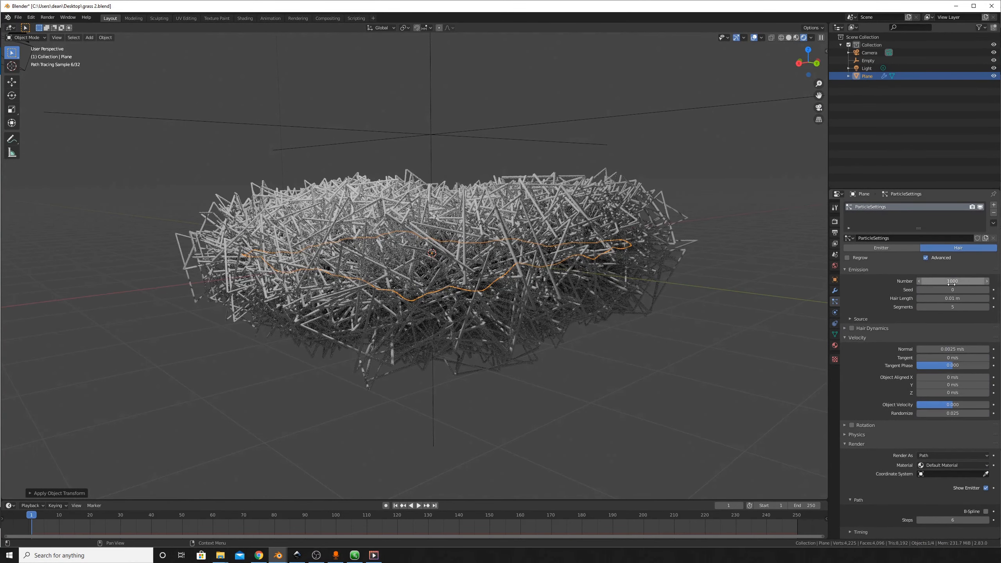
{"action": "scroll", "coordinate": [955, 376], "scroll_direction": "down", "scroll_amount": 19}
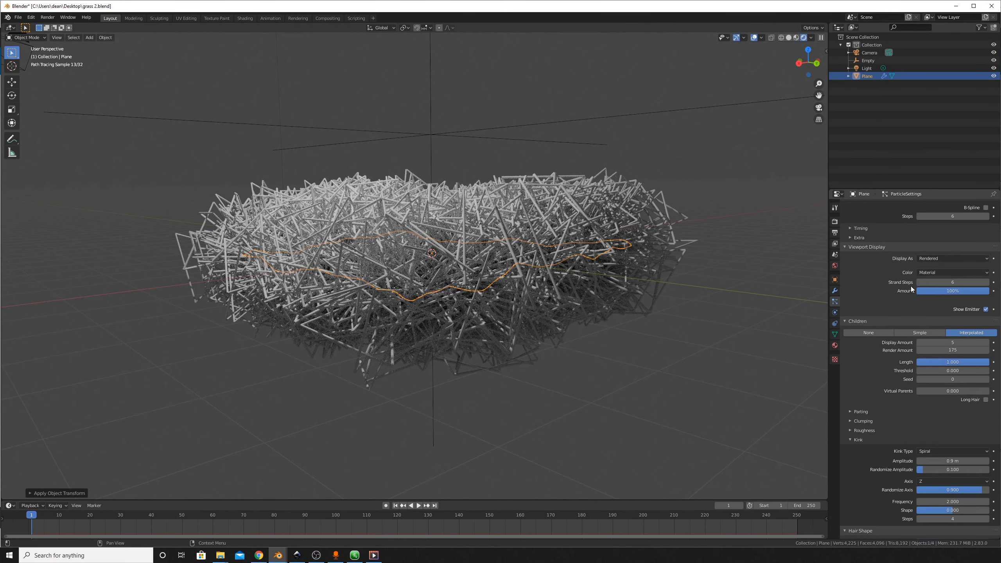
{"action": "scroll", "coordinate": [939, 362], "scroll_direction": "down", "scroll_amount": 1}
{"action": "scroll", "coordinate": [954, 318], "scroll_direction": "up", "scroll_amount": 10}
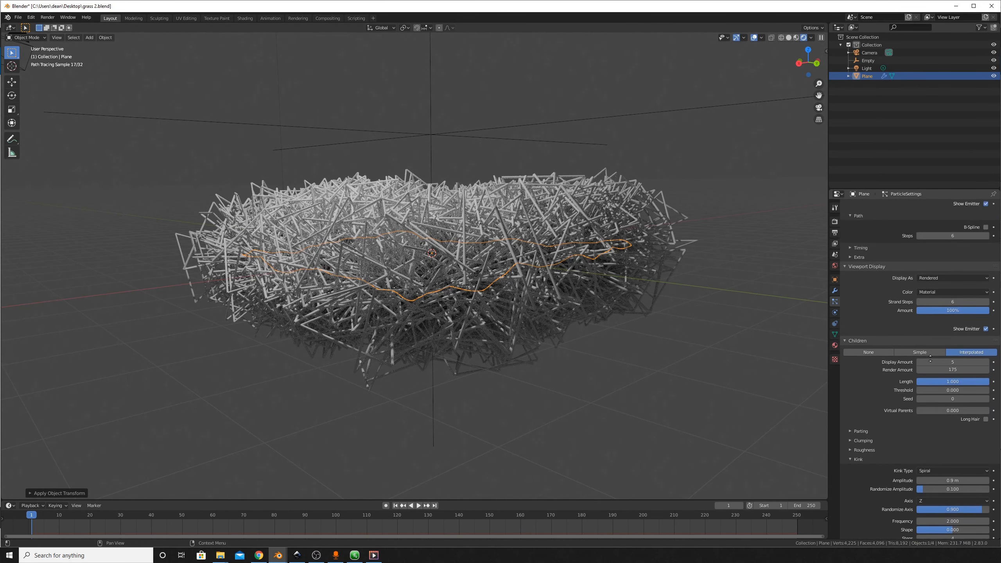
{"action": "scroll", "coordinate": [927, 327], "scroll_direction": "up", "scroll_amount": 3}
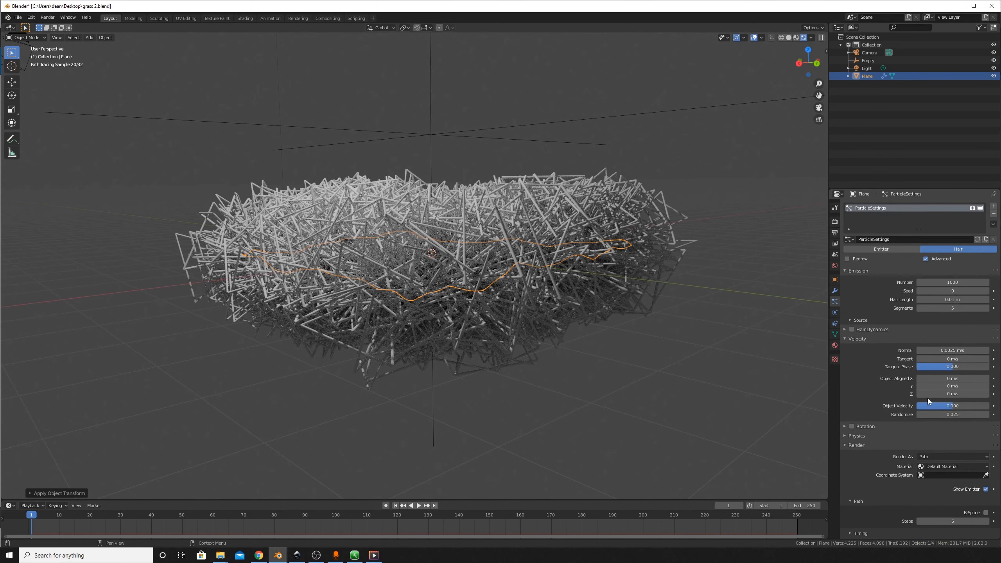
{"action": "scroll", "coordinate": [953, 295], "scroll_direction": "down", "scroll_amount": 15}
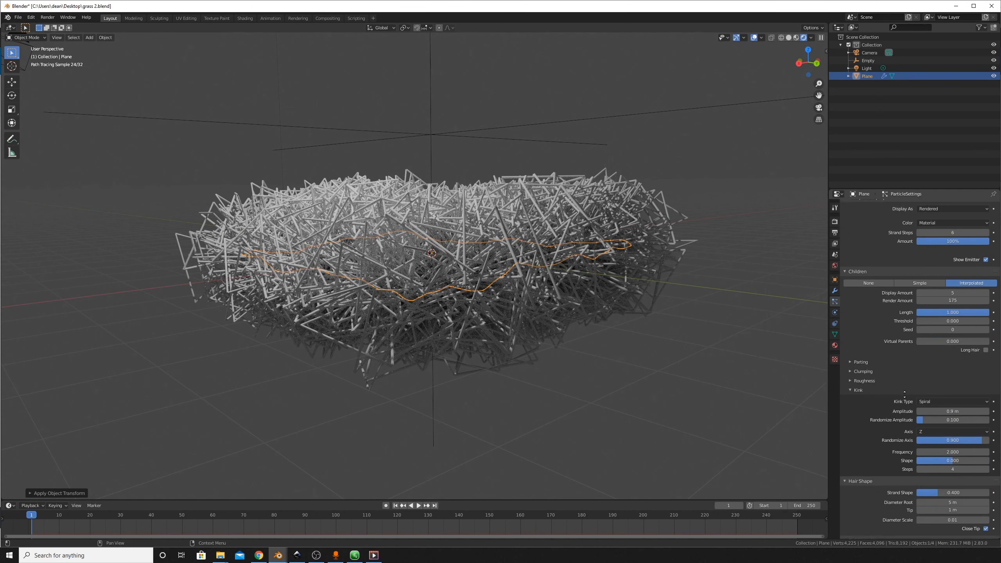
- Set the hair shape's root diameter to 1 m and its tip diameter to 0.01 m
{"action": "left_click", "coordinate": [954, 295]}
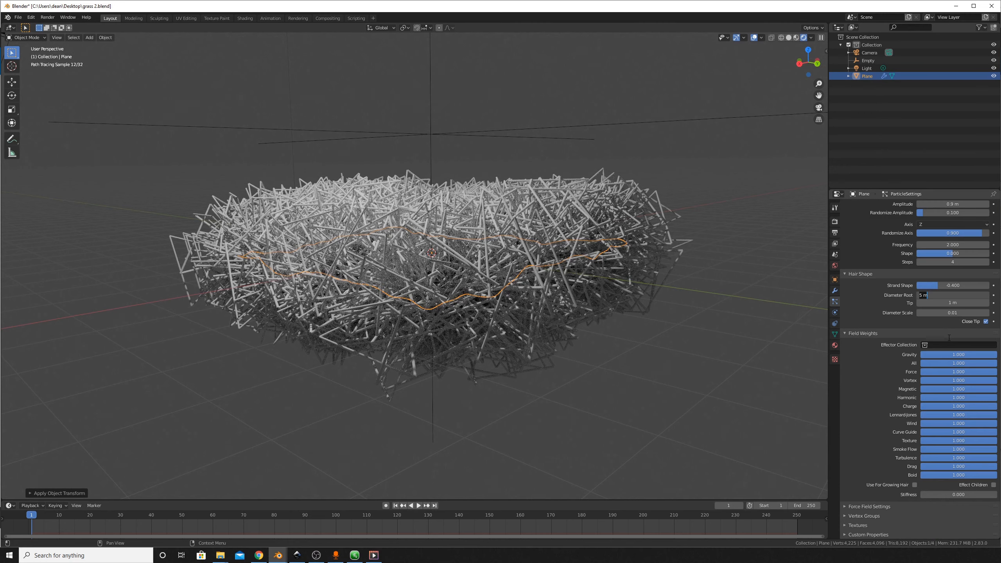
{"action": "type", "text": "1"}
{"action": "key", "text": "Return"}
{"action": "left_click", "coordinate": [952, 303]}
{"action": "key", "text": "BackSpace"}
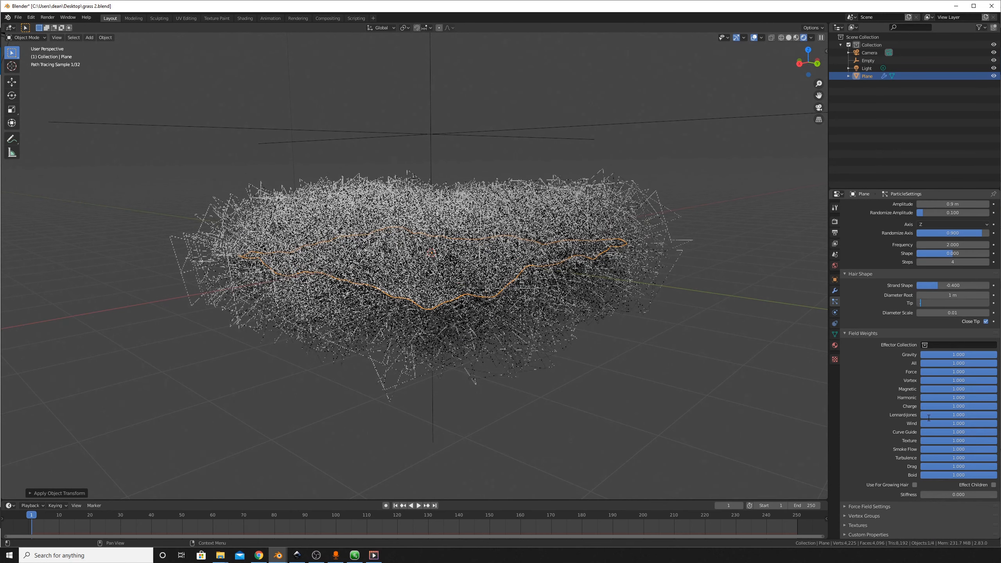
{"action": "type", "text": "0.01"}
{"action": "key", "text": "Return"}
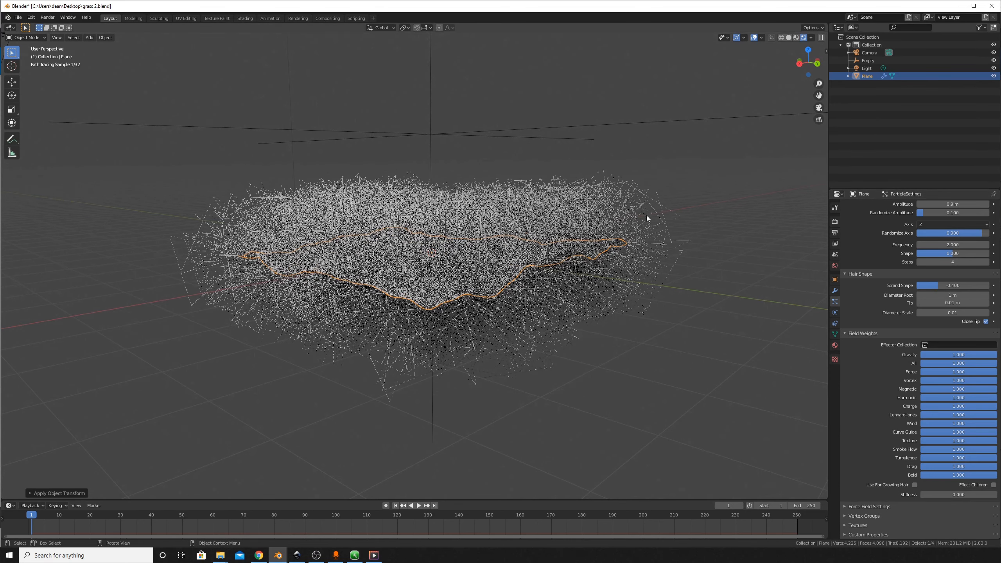
- Set the amplitude of the children's spiral kink to 0.1 m
{"action": "scroll", "coordinate": [889, 312], "scroll_direction": "up", "scroll_amount": 5}
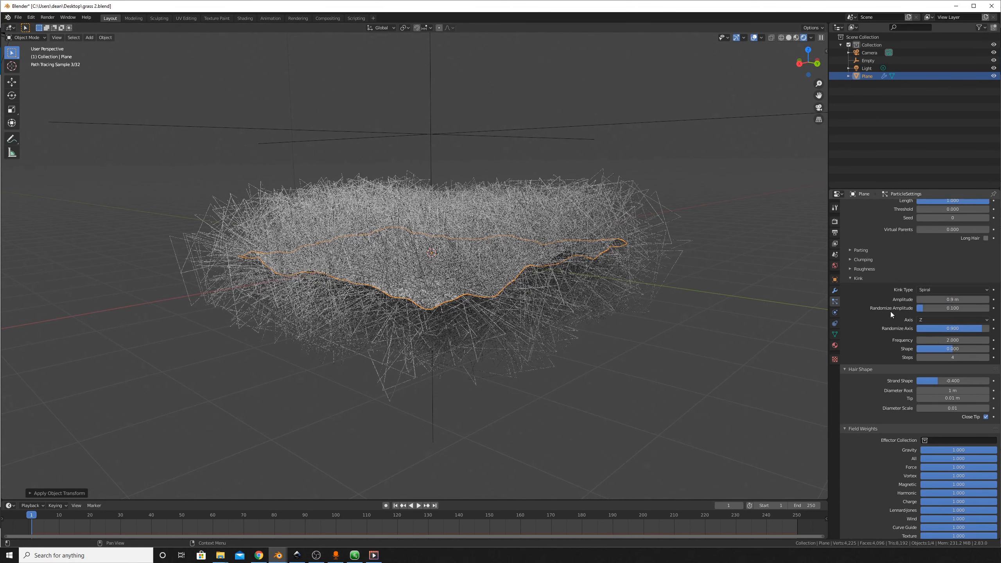
{"action": "left_click", "coordinate": [947, 299]}
{"action": "key", "text": "BackSpace"}
{"action": "type", "text": "0.1"}
{"action": "key", "text": "Return"}
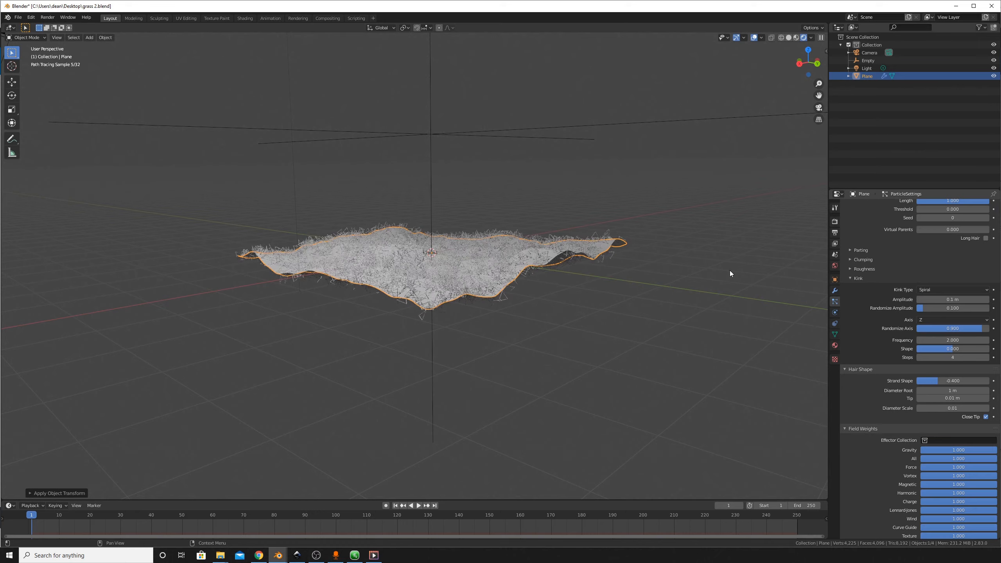
- Reduce the spiral kink's amplitude to 0.01 m and inspect the strands up close
{"action": "scroll", "coordinate": [581, 226], "scroll_direction": "up", "scroll_amount": 5}
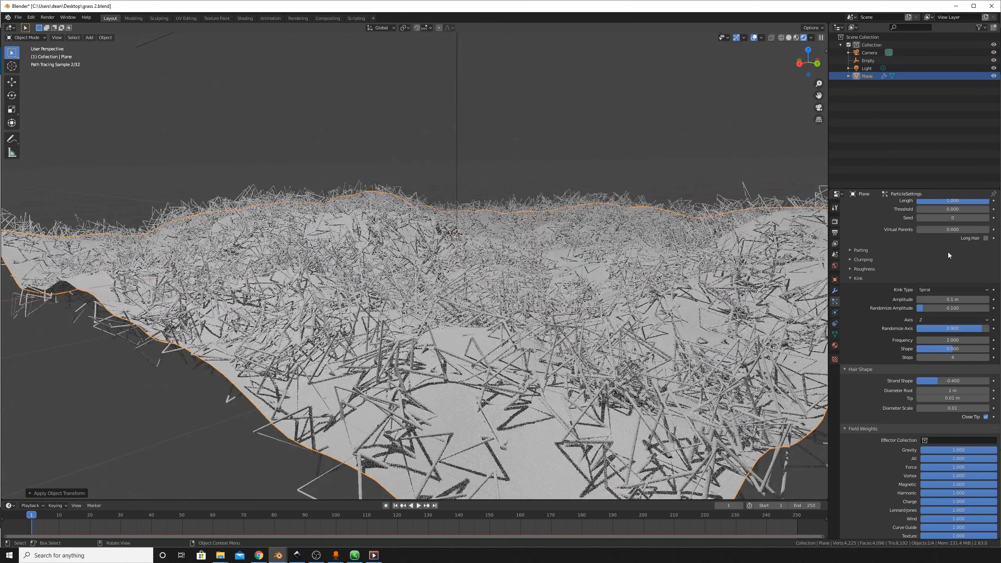
{"action": "double_click", "coordinate": [961, 299]}
{"action": "type", "text": "0.01"}
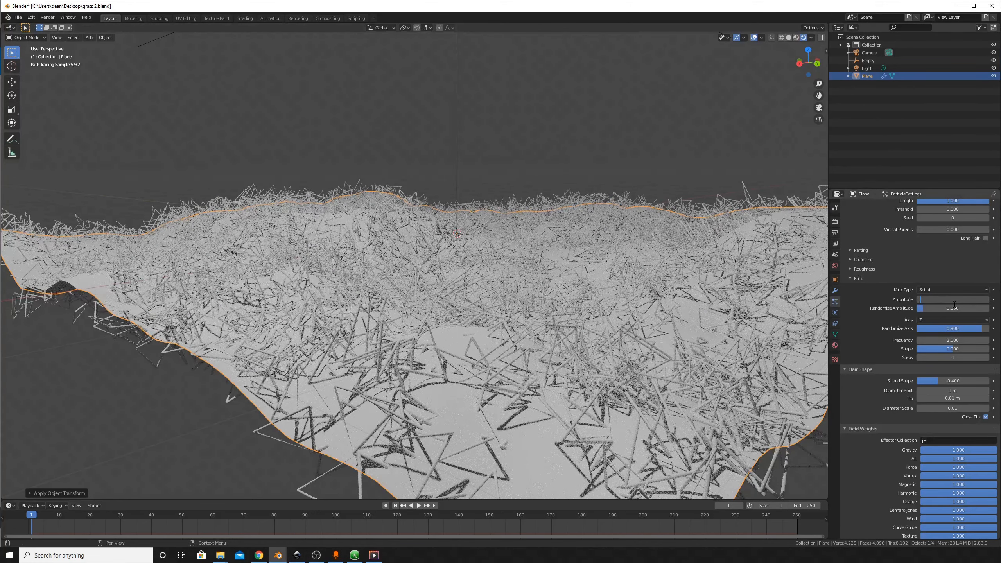
{"action": "key", "text": "Return"}
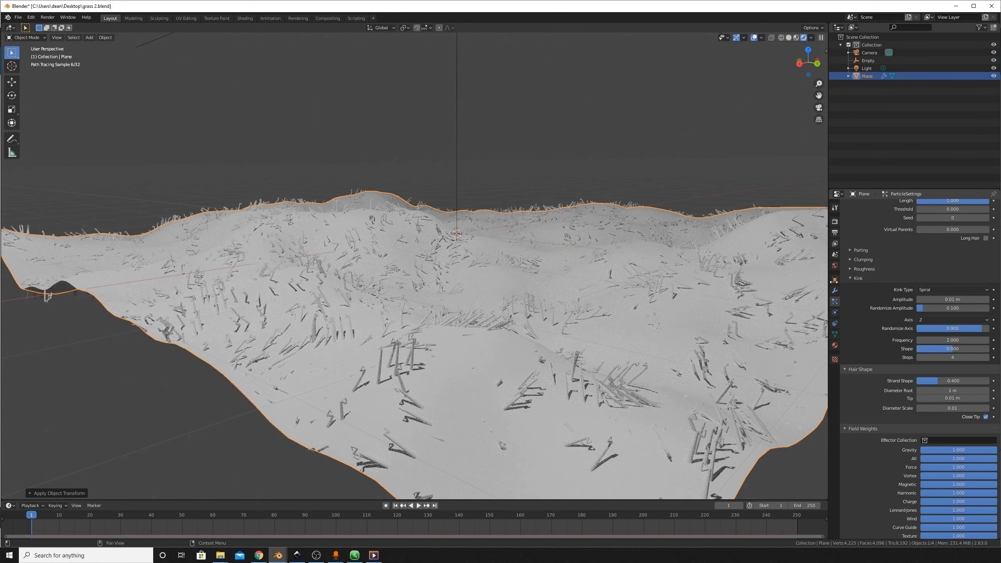
{"action": "middle_click_drag", "start_coordinate": [639, 246], "coordinate": [640, 246]}
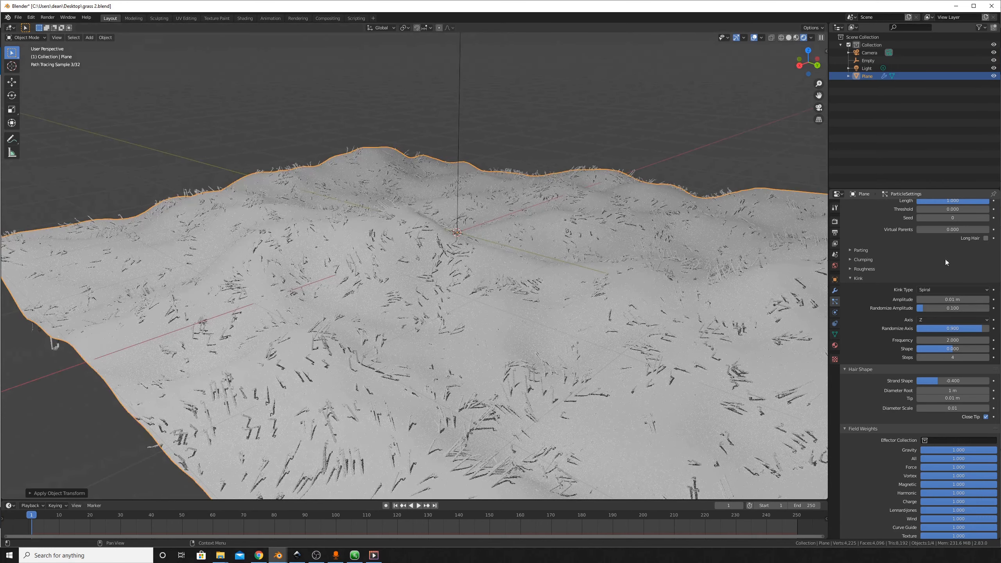
- Set the hair length to 0.05 m in the emission settings
{"action": "scroll", "coordinate": [946, 260], "scroll_direction": "up", "scroll_amount": 12}
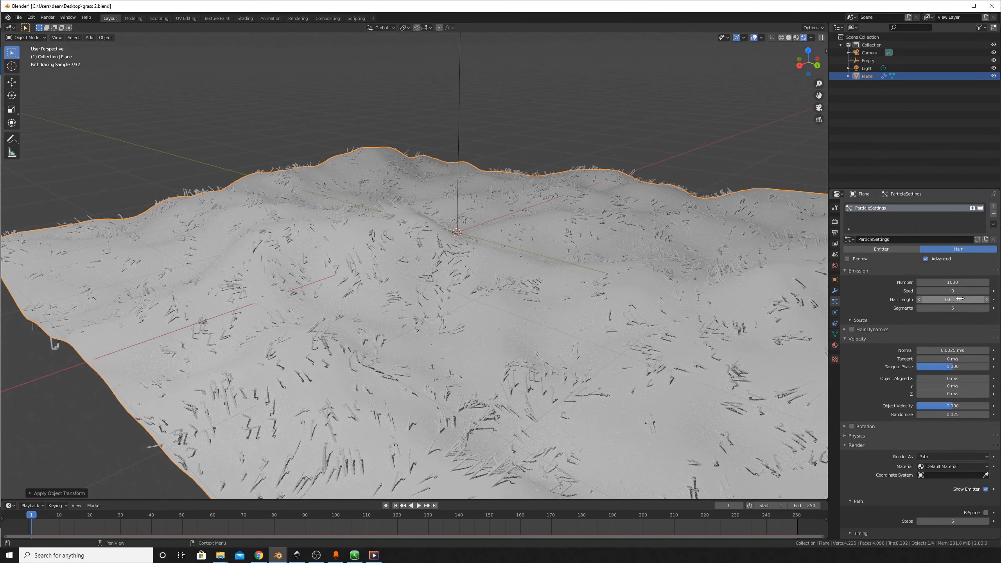
{"action": "left_click", "coordinate": [960, 299]}
{"action": "type", "text": ".05"}
{"action": "key", "text": "Return"}
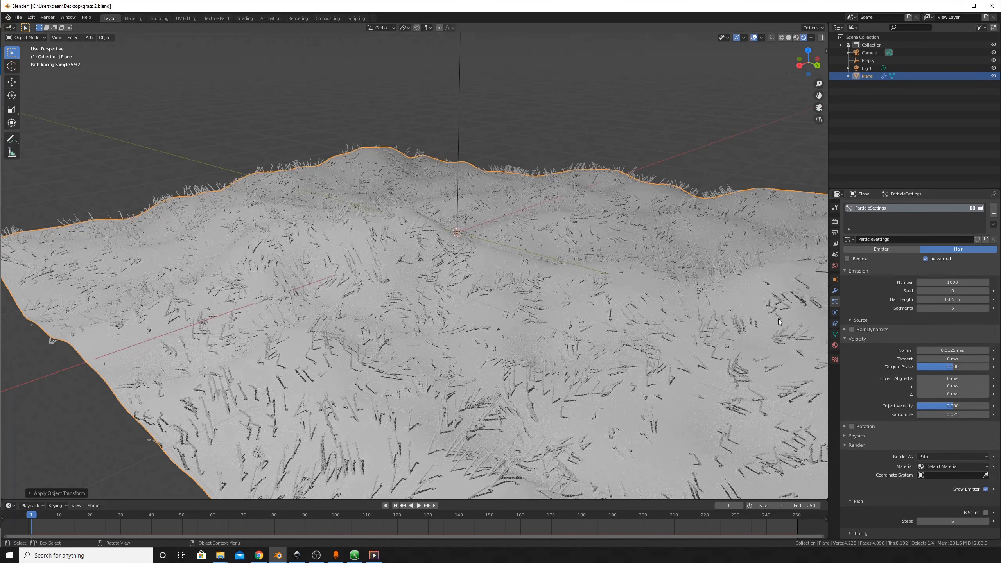
- Increase the hair length to 0.08 m and check the strands over the terrain
{"action": "left_click", "coordinate": [938, 299]}
{"action": "type", "text": ".08"}
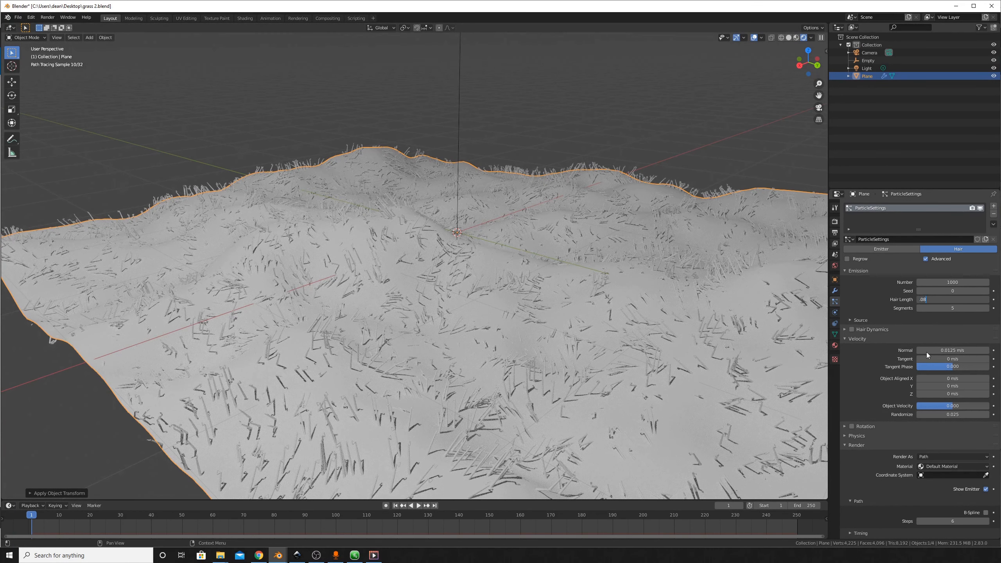
{"action": "key", "text": "Return"}
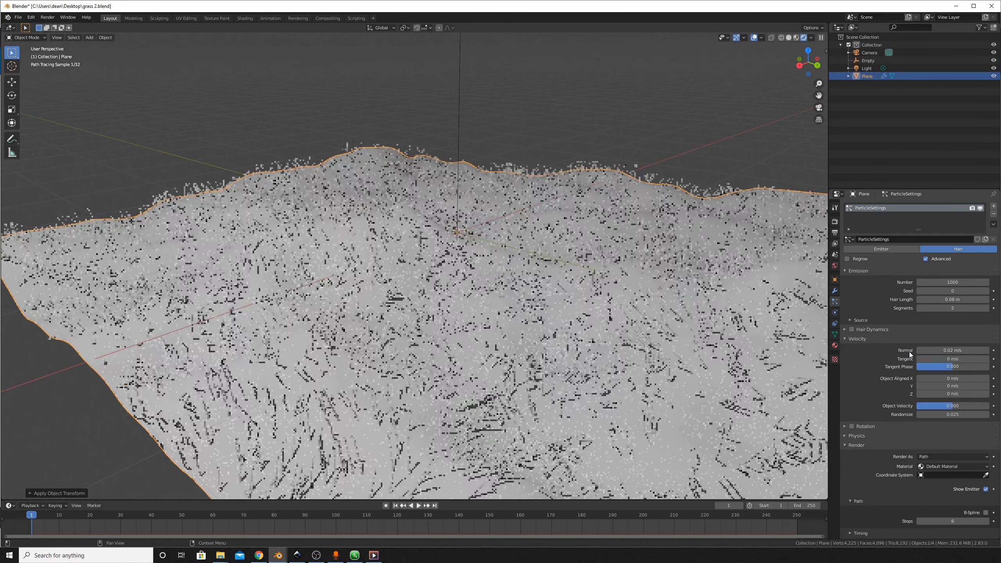
{"action": "middle_click_drag", "start_coordinate": [625, 356], "coordinate": [590, 313], "text": "shift"}
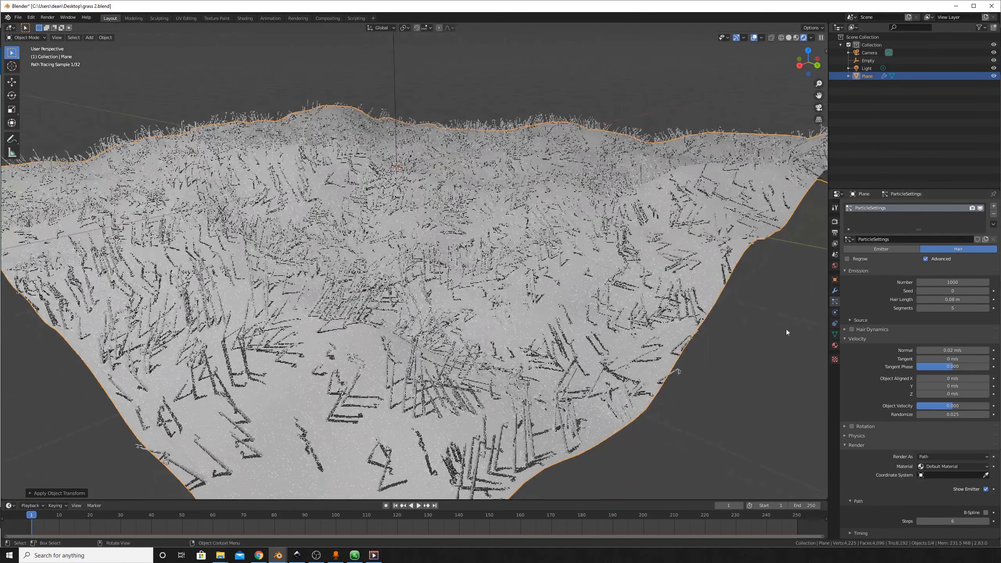
- Set the display amount of the hair system's interpolated children to 50 and check the grass coverage across the plane
{"action": "scroll", "coordinate": [867, 362], "scroll_direction": "down", "scroll_amount": 15}
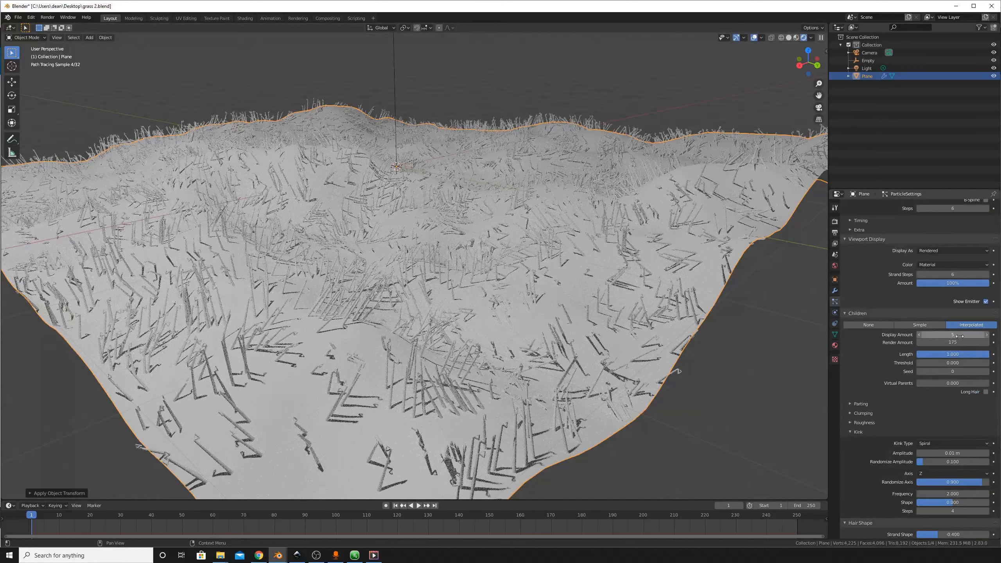
{"action": "left_click", "coordinate": [957, 334]}
{"action": "type", "text": "50"}
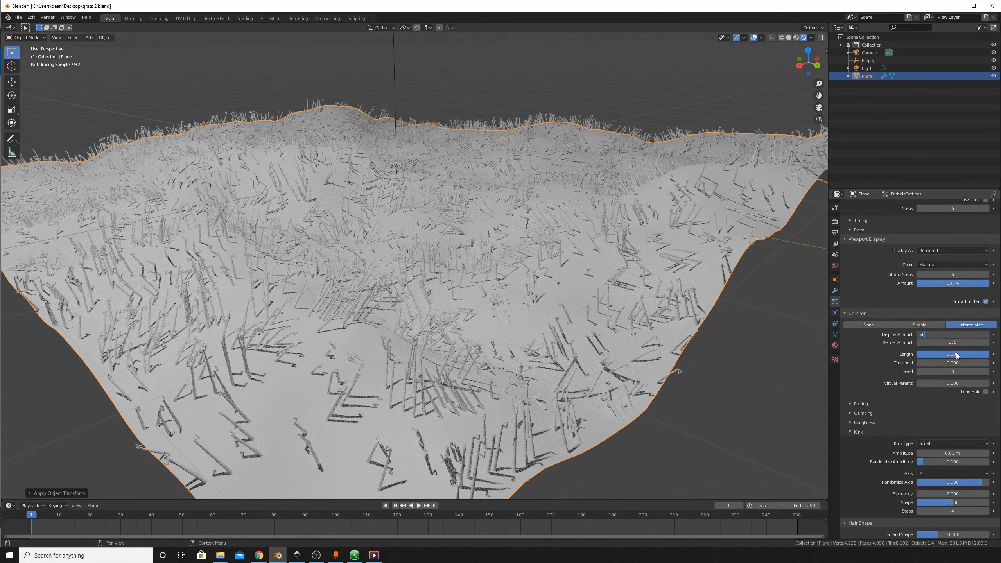
{"action": "key", "text": "Return"}
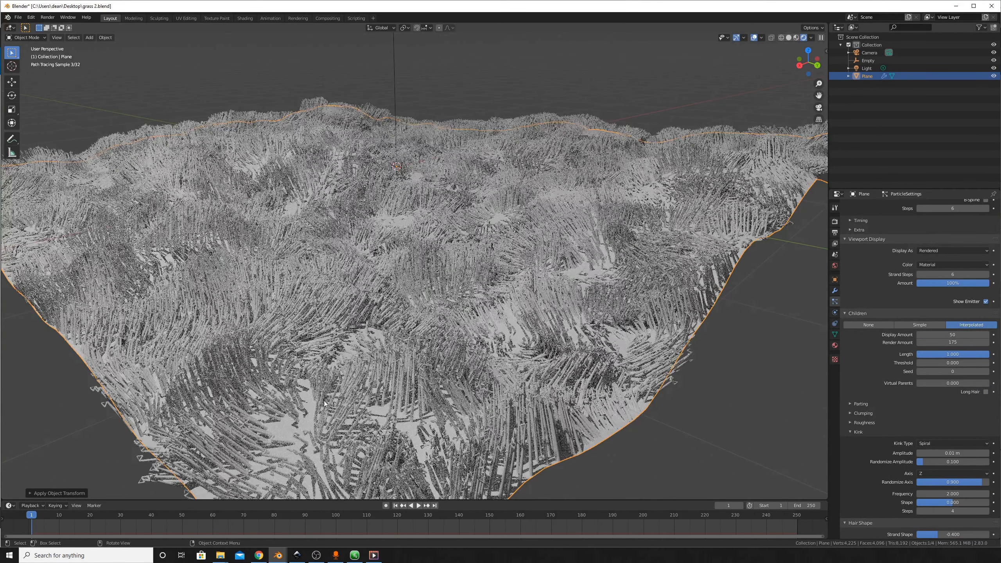
{"action": "scroll", "coordinate": [406, 235], "scroll_direction": "down", "scroll_amount": 6}
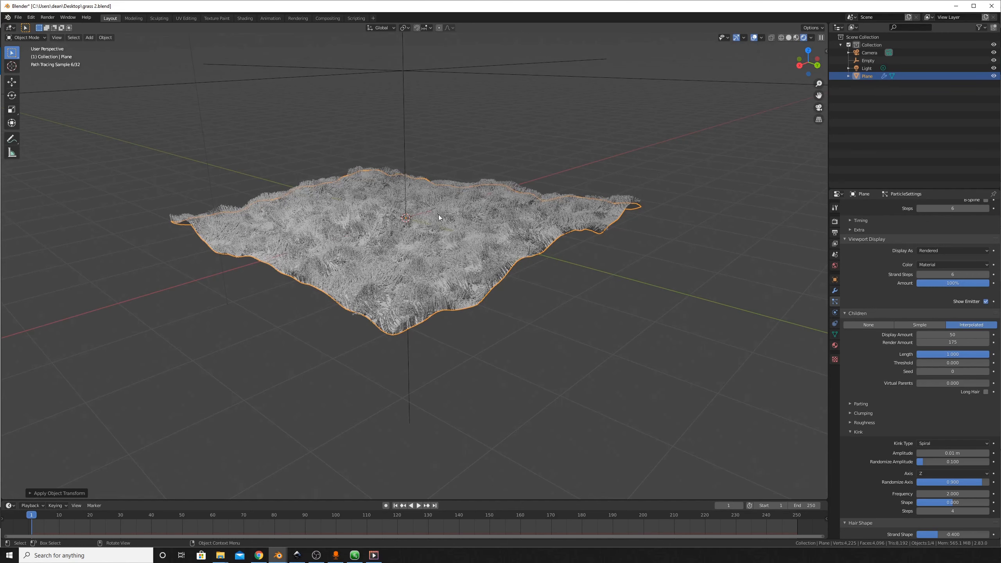
- Create a new material on the plane and give it a saturated green base color with hue 0.345 and saturation 1
{"action": "scroll", "coordinate": [931, 330], "scroll_direction": "up", "scroll_amount": 15}
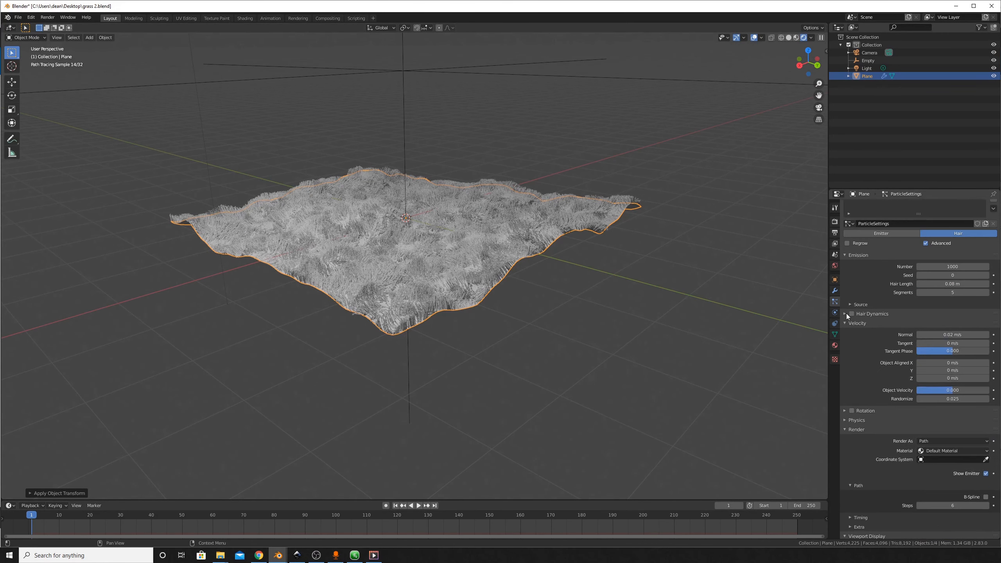
{"action": "left_click", "coordinate": [835, 345]}
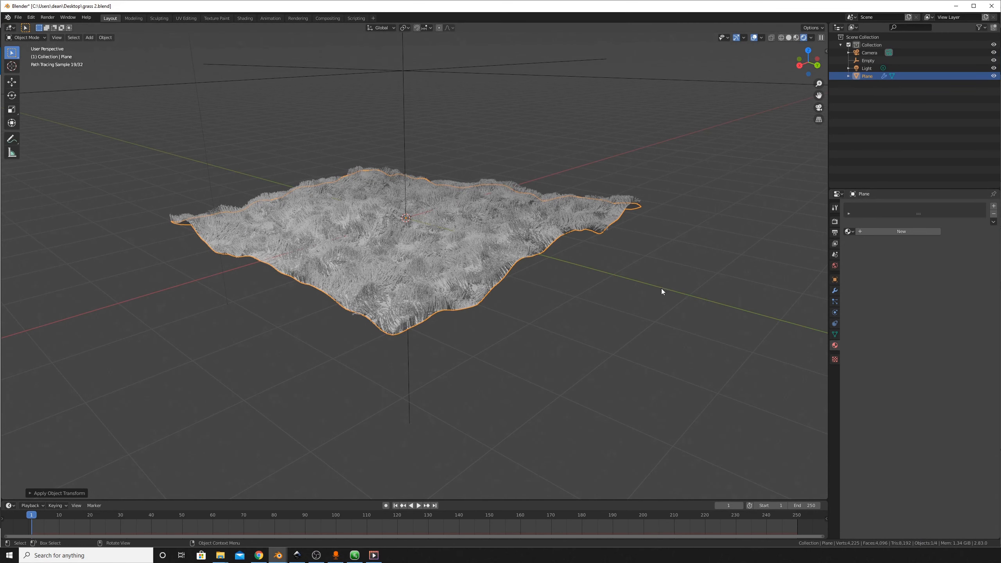
{"action": "left_click", "coordinate": [905, 231]}
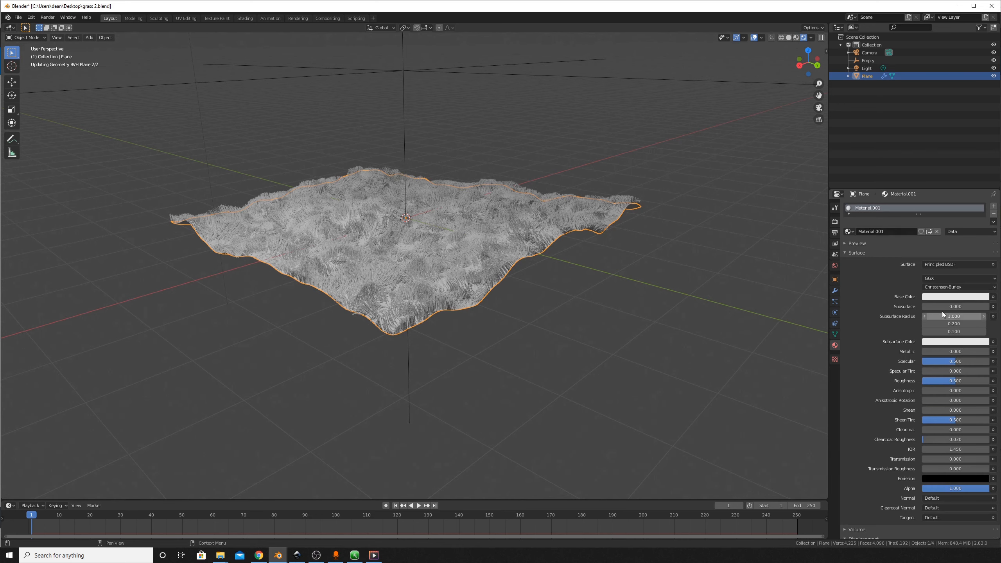
{"action": "left_click", "coordinate": [945, 296]}
{"action": "left_click_drag", "start_coordinate": [937, 223], "coordinate": [925, 196]}
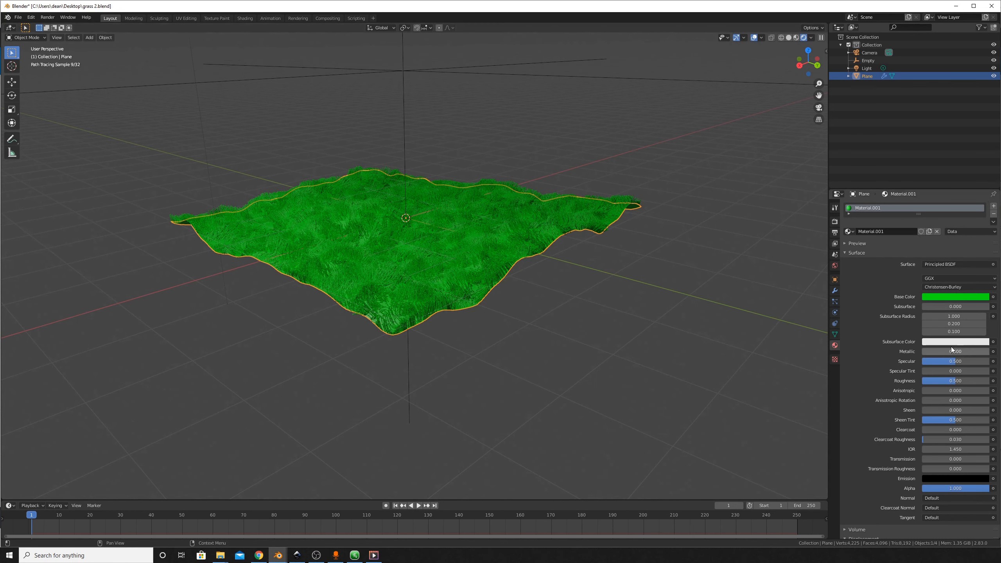
- Set the green grass material's roughness to 0.1
{"action": "left_click", "coordinate": [959, 381]}
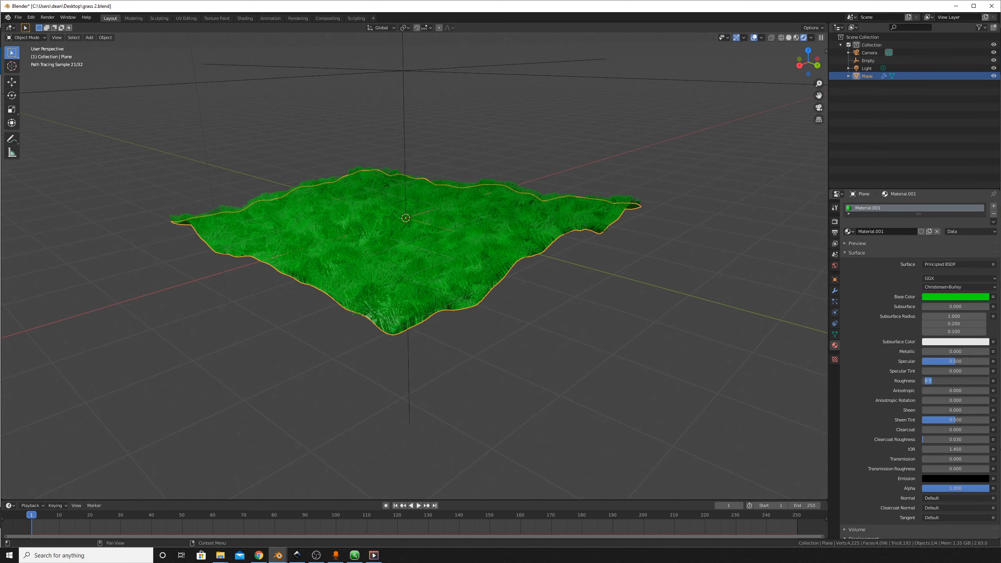
{"action": "type", "text": "0.1"}
{"action": "key", "text": "Return"}
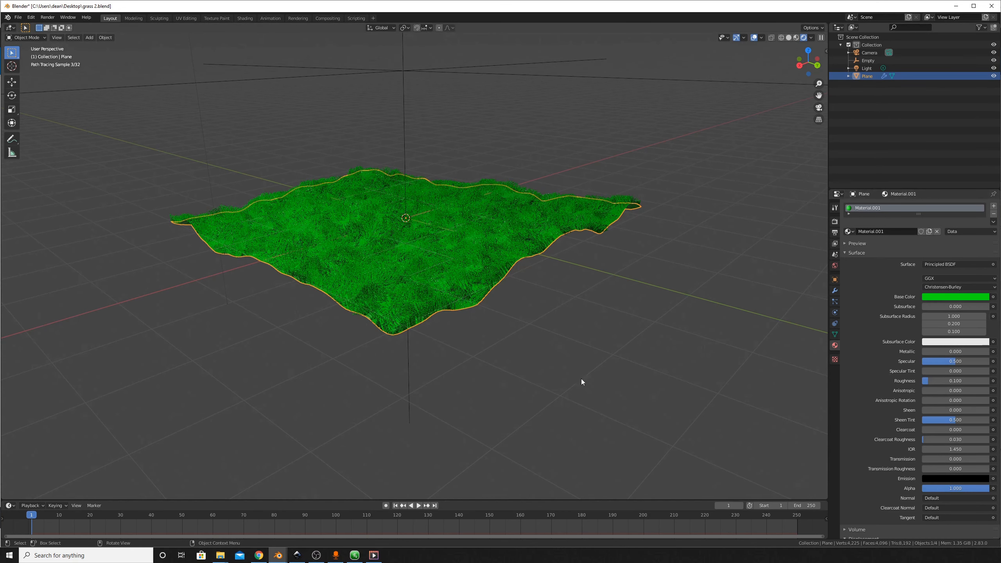
- Set the green grass material's roughness to 0.2
{"action": "left_click", "coordinate": [942, 380]}
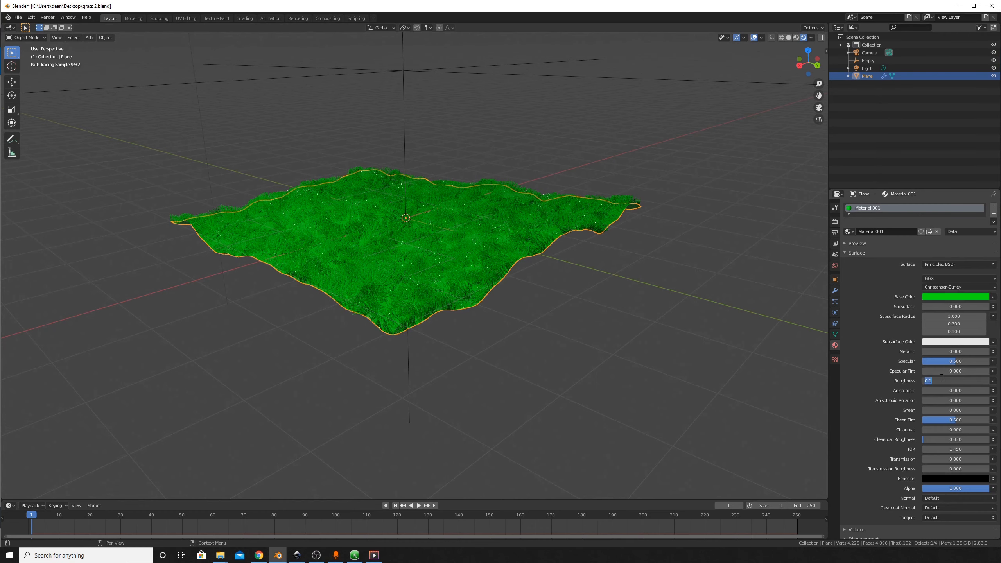
{"action": "key", "text": "BackSpace"}
{"action": "type", "text": ".2"}
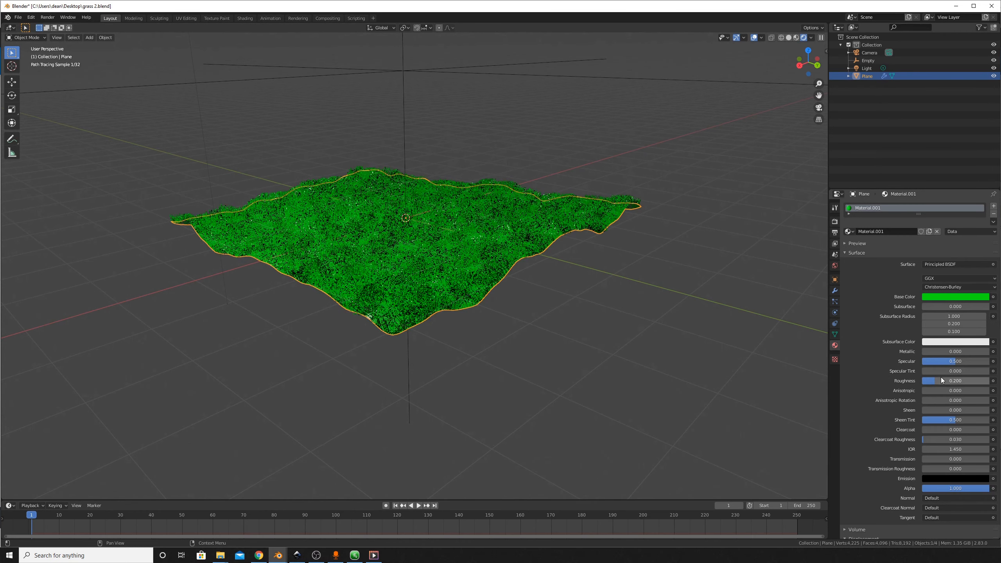
{"action": "key", "text": "Return"}
- Darken the grass material's green base color to a value of about 0.473 and view the plane from another angle
{"action": "left_click", "coordinate": [964, 299]}
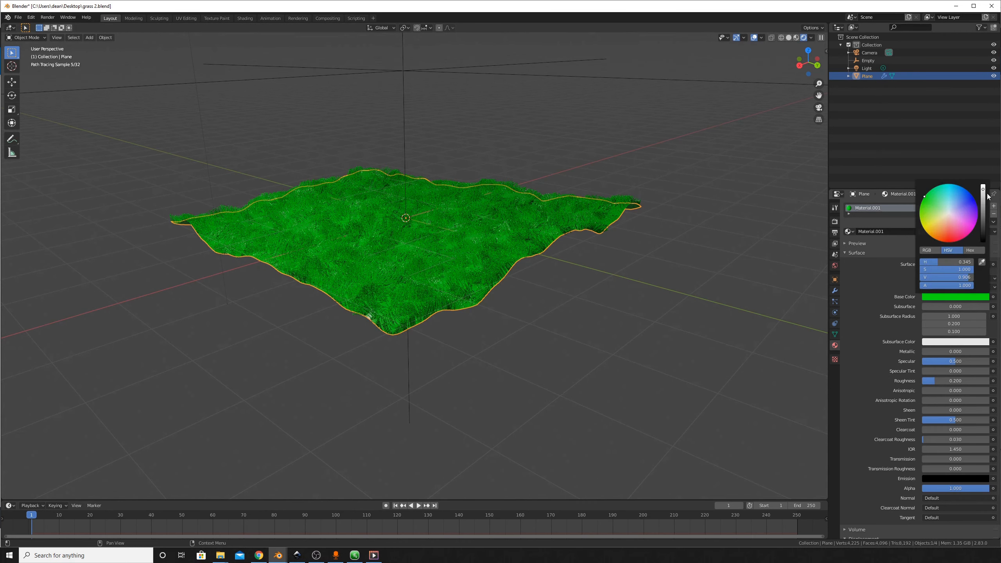
{"action": "left_click", "coordinate": [983, 218]}
{"action": "left_click", "coordinate": [983, 215]}
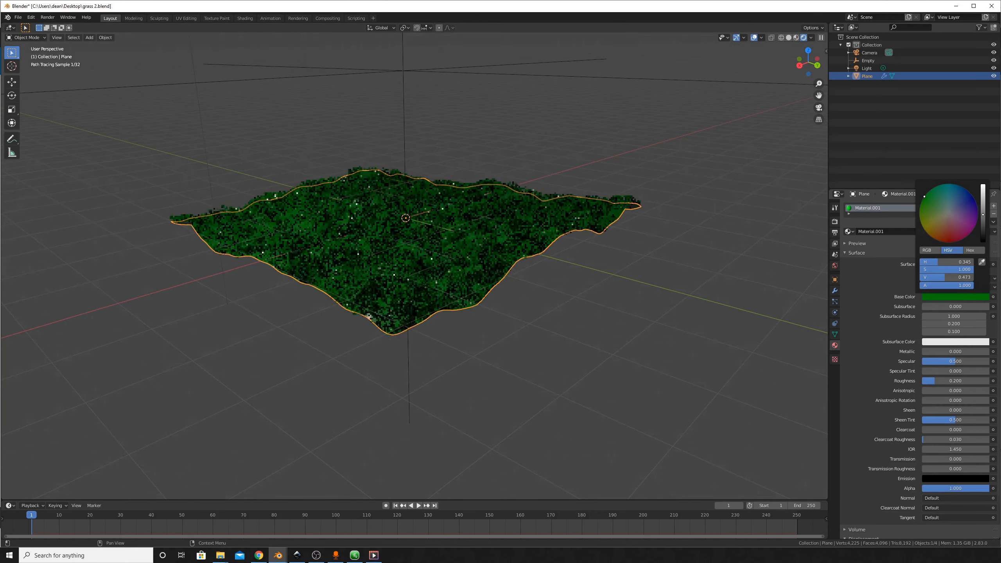
{"action": "middle_click_drag", "start_coordinate": [592, 205], "coordinate": [580, 247]}
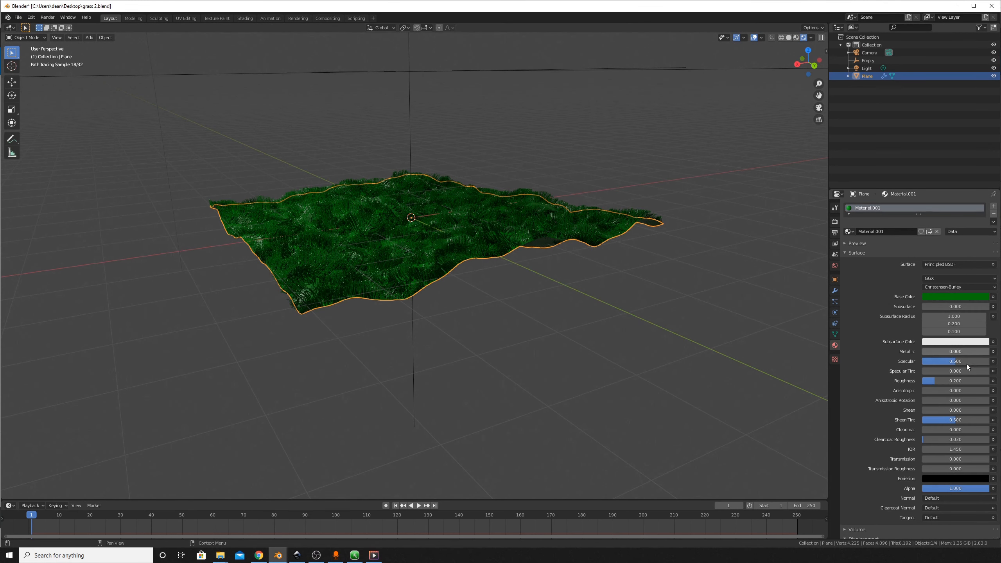
- Examine the particle system's children, kink, hair shape and render settings, including which material the strands use
{"action": "left_click", "coordinate": [834, 301]}
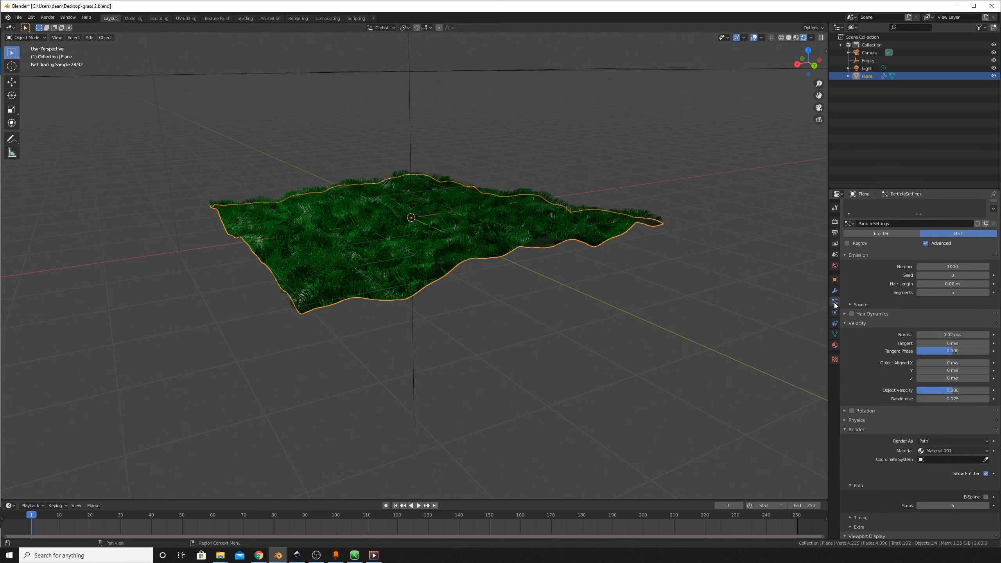
{"action": "scroll", "coordinate": [910, 339], "scroll_direction": "down", "scroll_amount": 10}
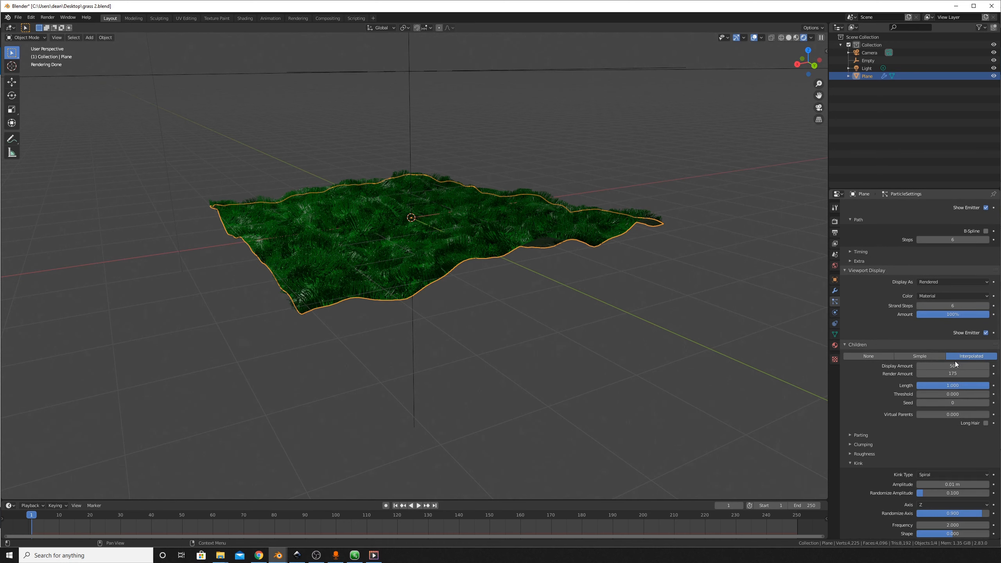
{"action": "scroll", "coordinate": [948, 365], "scroll_direction": "down", "scroll_amount": 8}
{"action": "scroll", "coordinate": [952, 366], "scroll_direction": "down", "scroll_amount": 3}
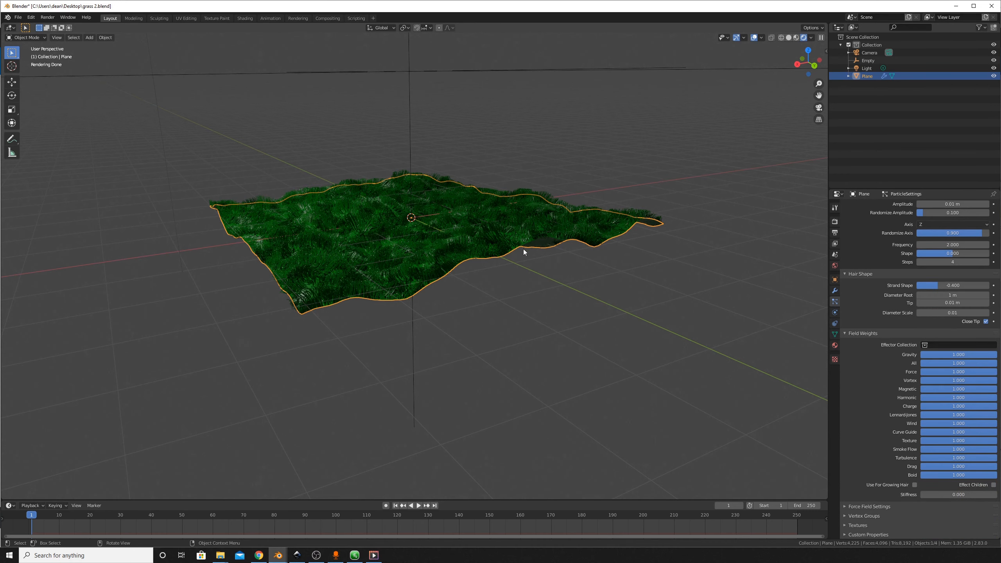
{"action": "scroll", "coordinate": [518, 265], "scroll_direction": "up", "scroll_amount": 3}
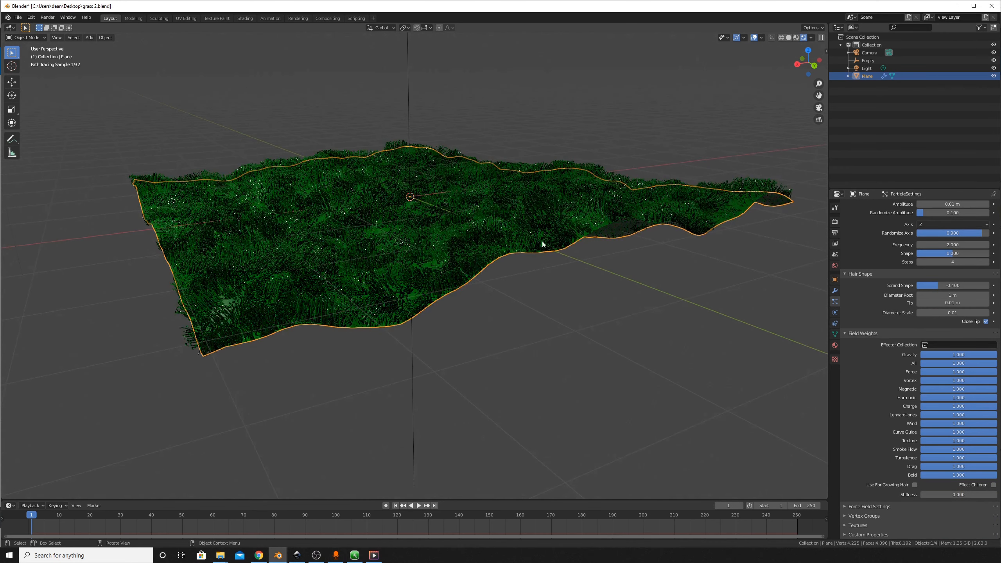
{"action": "scroll", "coordinate": [948, 341], "scroll_direction": "up", "scroll_amount": 1}
{"action": "scroll", "coordinate": [948, 341], "scroll_direction": "up", "scroll_amount": 20}
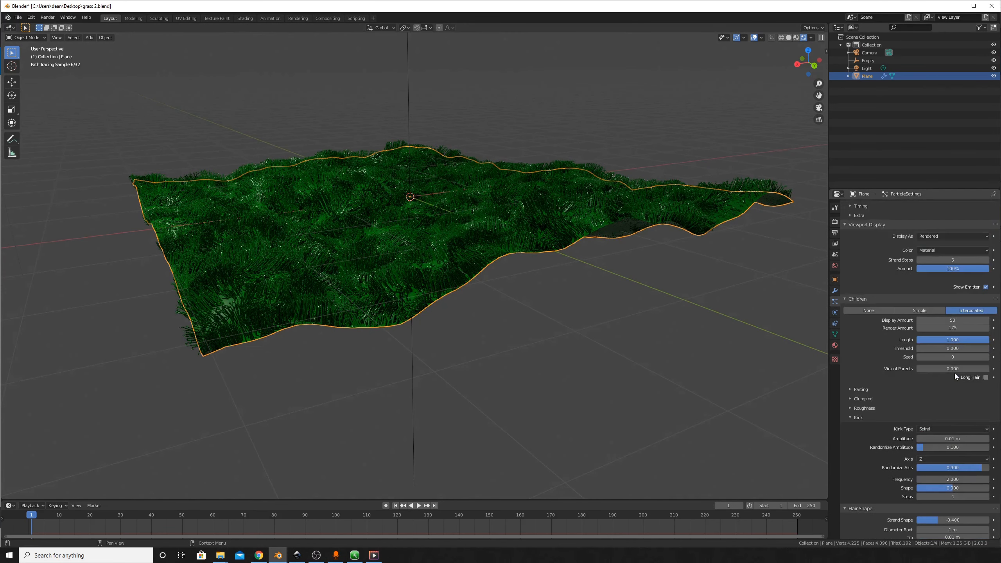
{"action": "scroll", "coordinate": [947, 354], "scroll_direction": "up", "scroll_amount": 1}
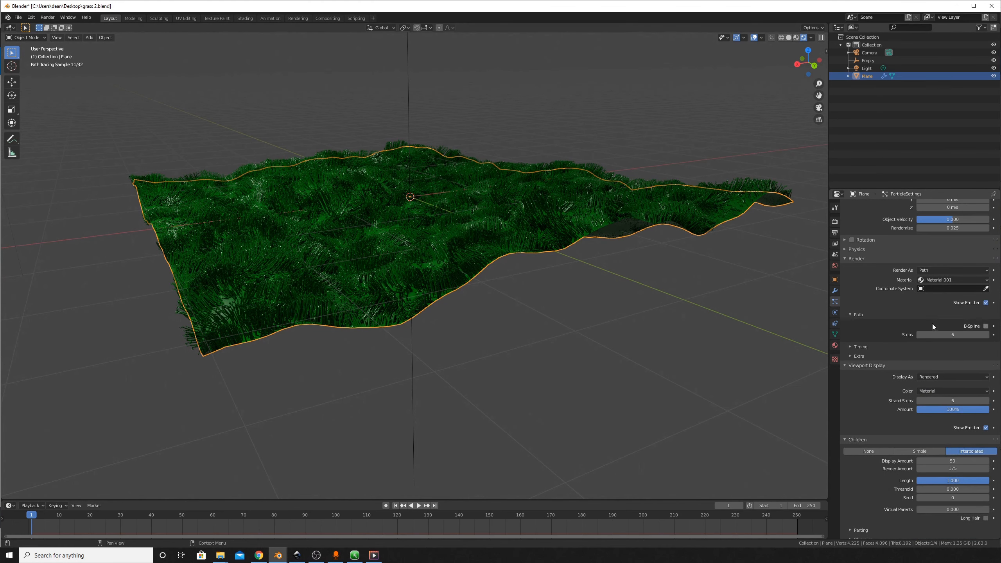
{"action": "scroll", "coordinate": [934, 318], "scroll_direction": "up", "scroll_amount": 2}
{"action": "left_click", "coordinate": [954, 311]}
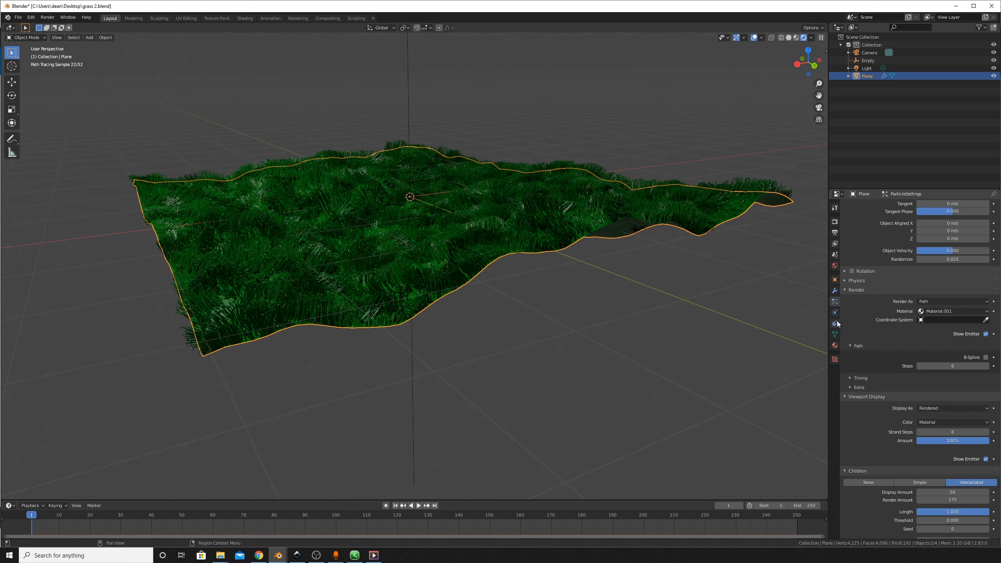
- Add a second material slot to the plane and create a new material in it for the ground
{"action": "left_click", "coordinate": [835, 346]}
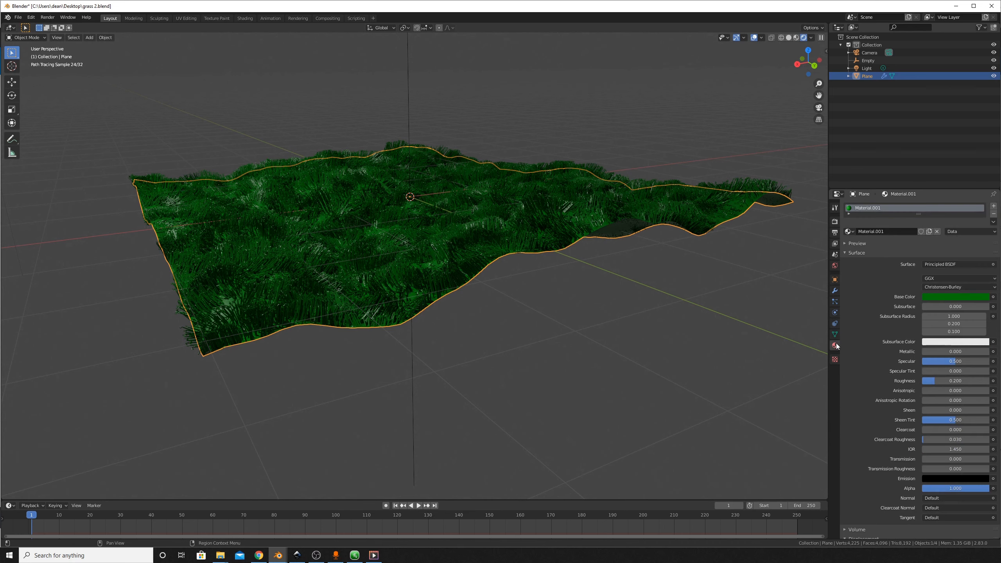
{"action": "left_click", "coordinate": [993, 206]}
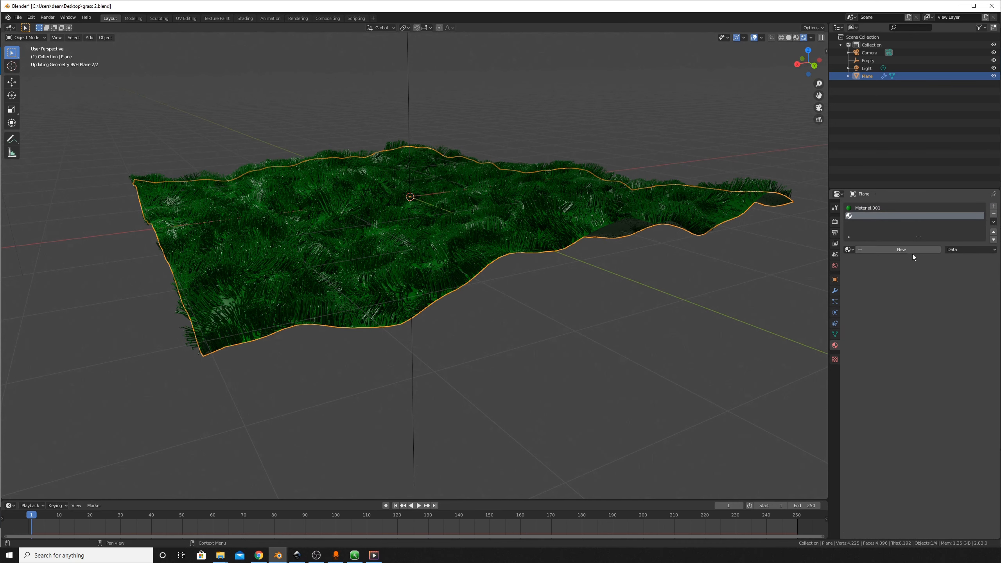
{"action": "left_click", "coordinate": [906, 250]}
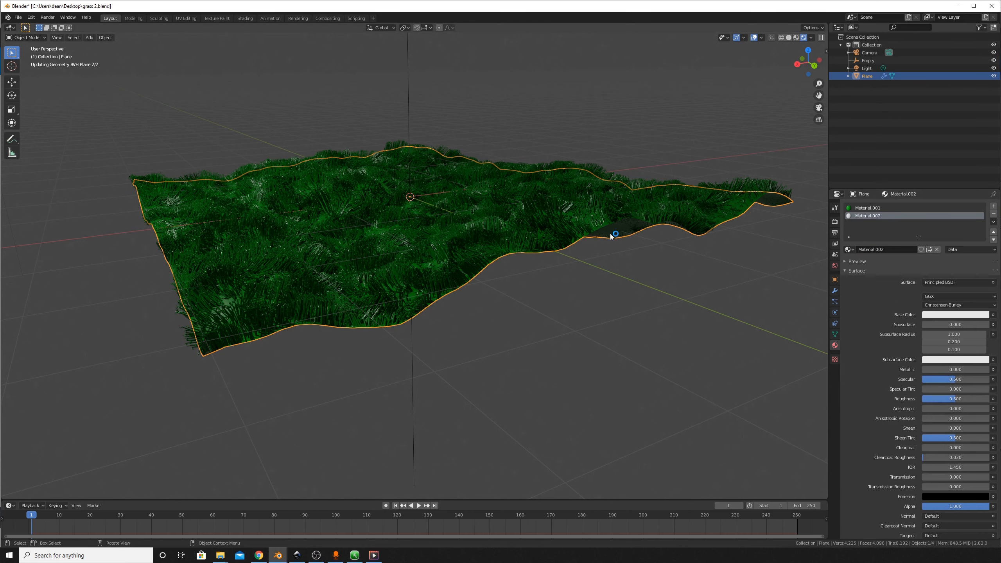
- Assign the second material to the plane's face in Edit Mode and return to Object Mode
{"action": "key", "text": "Tab"}
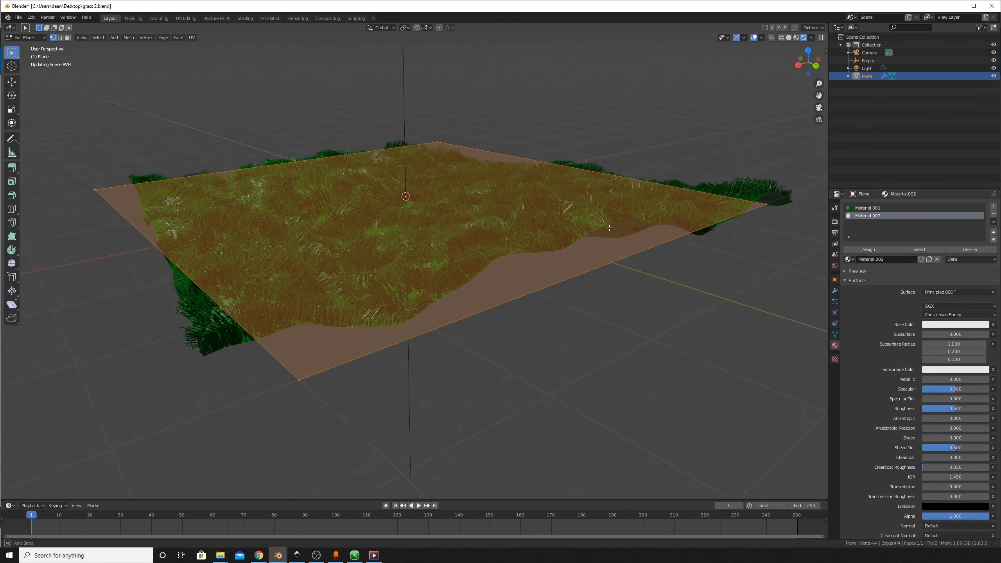
{"action": "scroll", "coordinate": [614, 235], "scroll_direction": "up", "scroll_amount": 2}
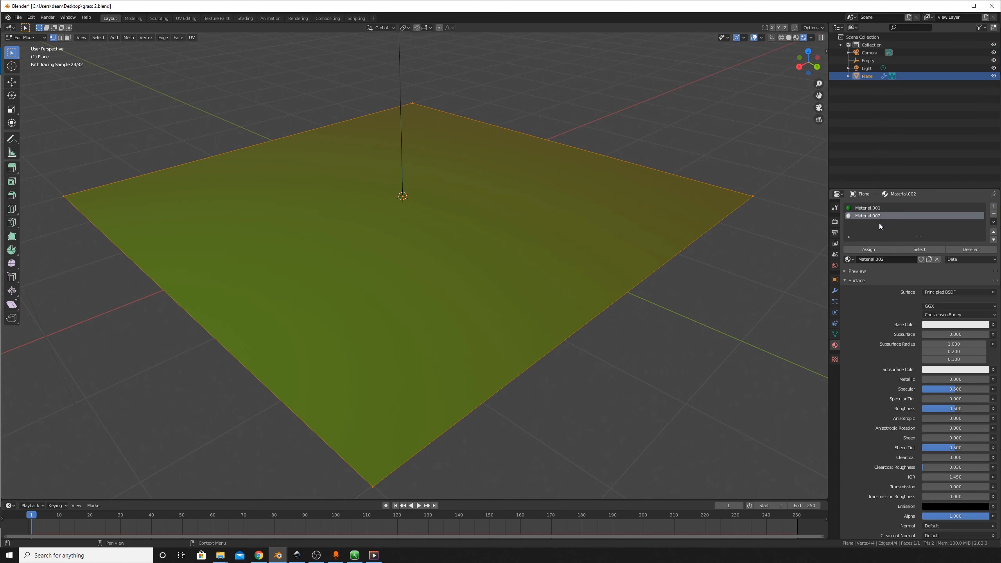
{"action": "left_click", "coordinate": [882, 249]}
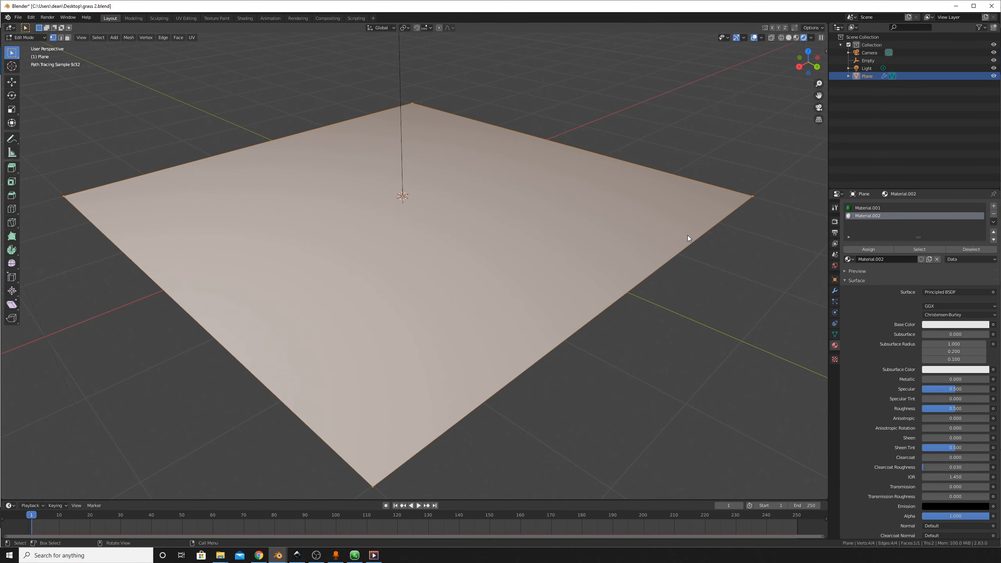
{"action": "key", "text": "Tab"}
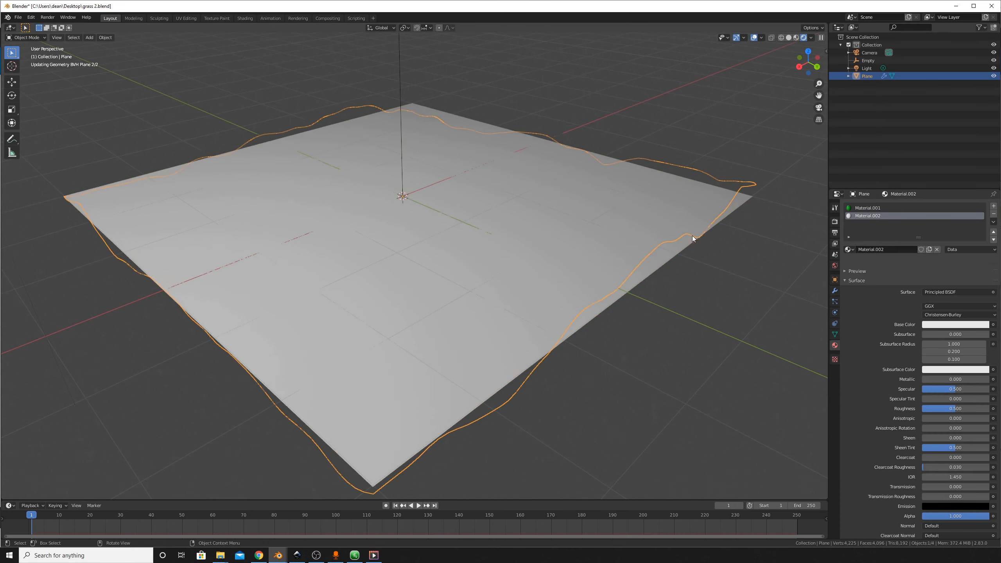
- Change the ground material's base color to a dark brown with a value of about 0.187
{"action": "left_click", "coordinate": [951, 315]}
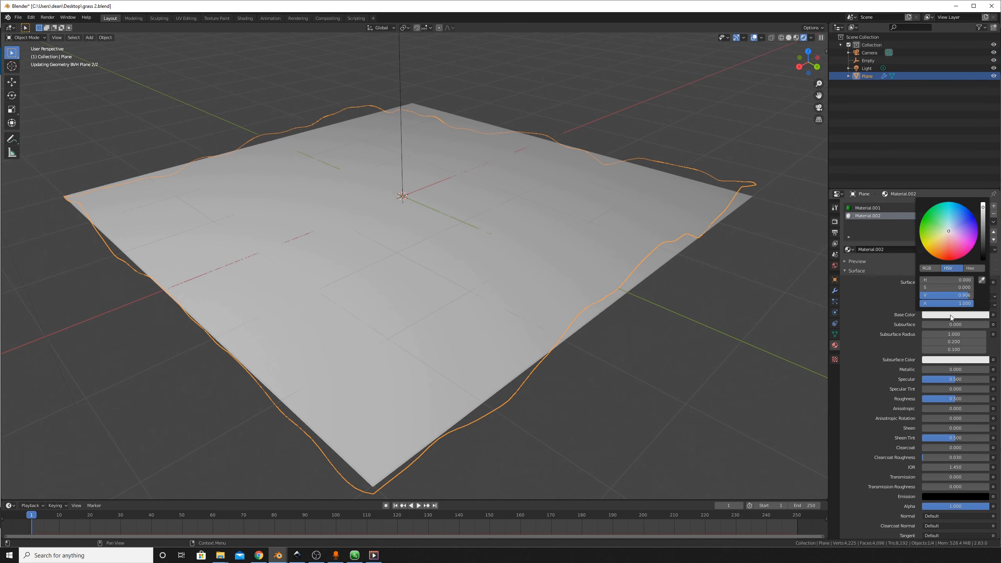
{"action": "left_click", "coordinate": [984, 251]}
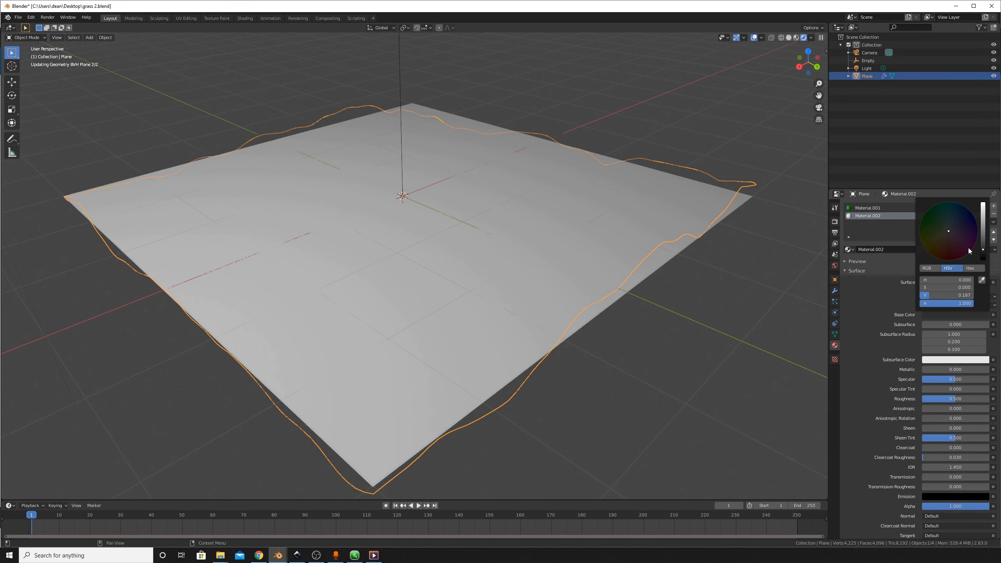
{"action": "left_click", "coordinate": [938, 252]}
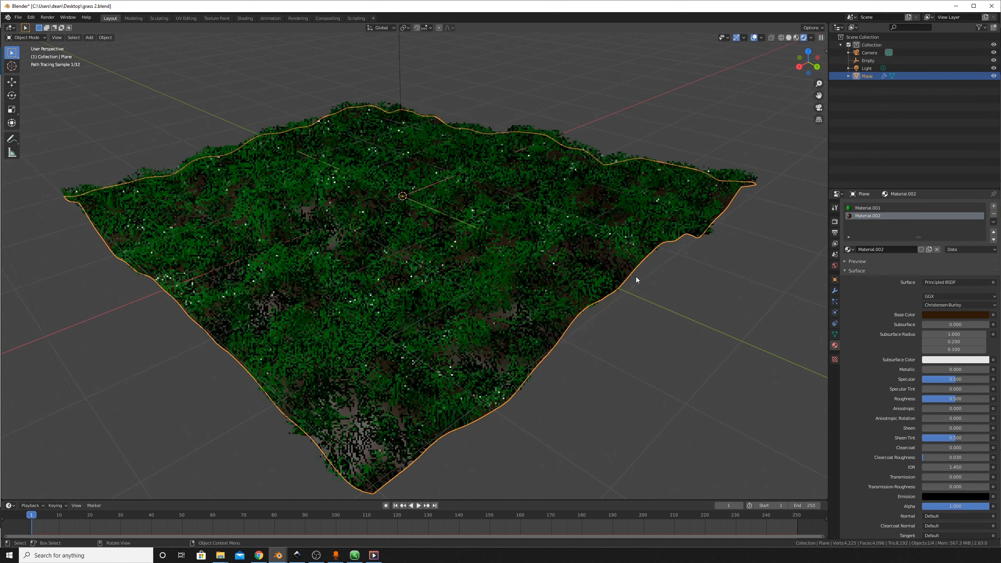
- Set the display amount of the hair system's children to 175, matching the render amount
{"action": "left_click", "coordinate": [835, 221]}
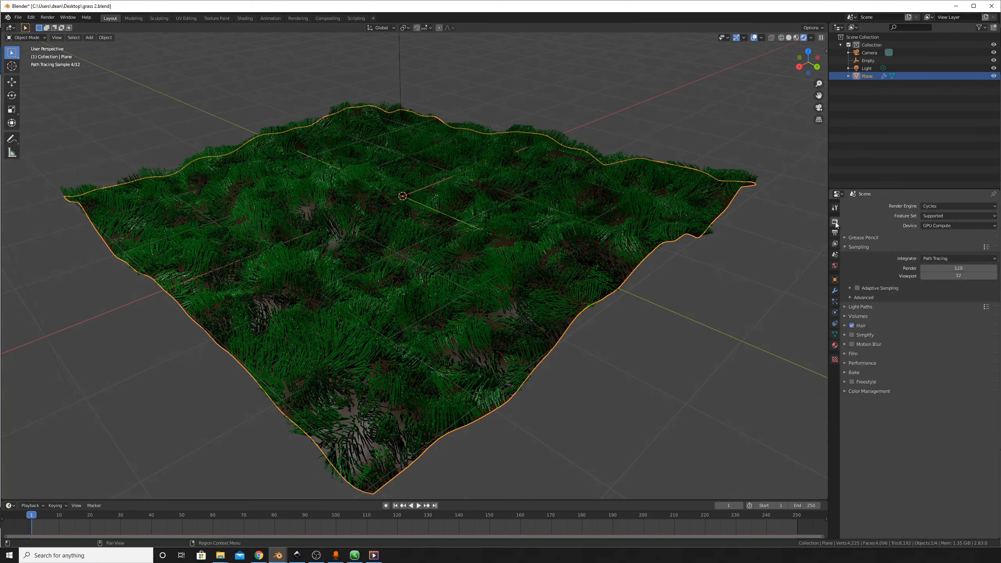
{"action": "left_click", "coordinate": [835, 345]}
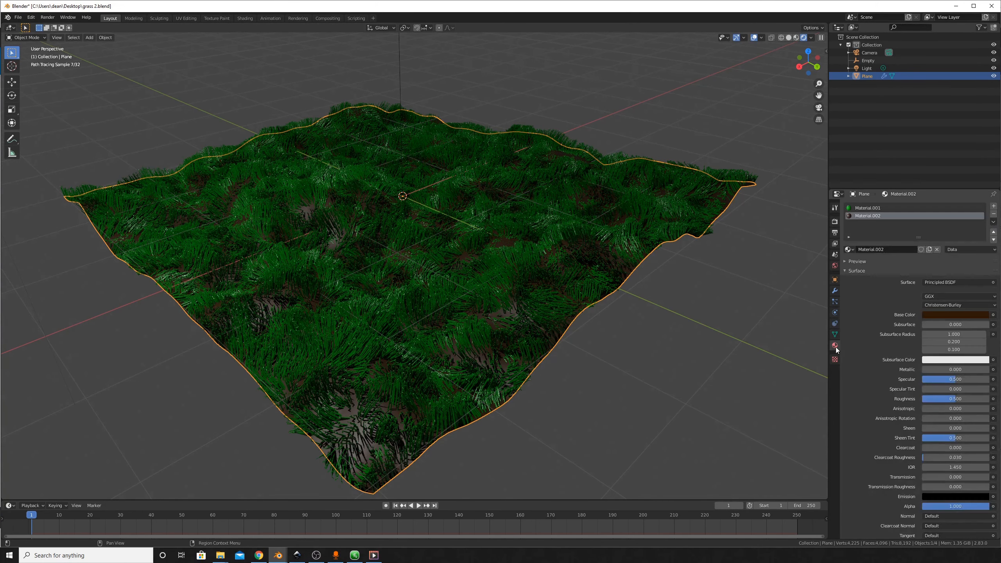
{"action": "left_click", "coordinate": [835, 301]}
{"action": "scroll", "coordinate": [941, 365], "scroll_direction": "down", "scroll_amount": 5}
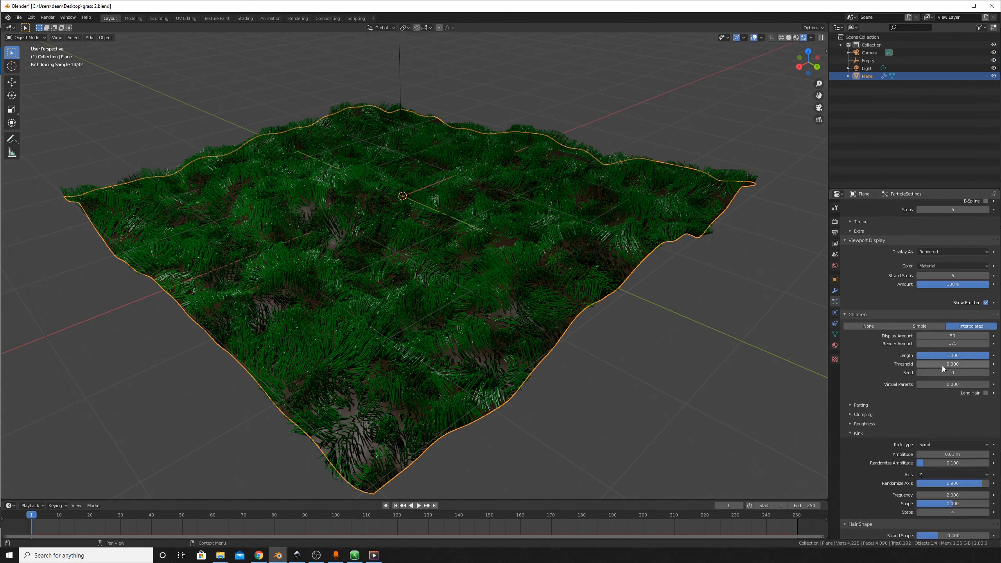
{"action": "left_click", "coordinate": [956, 290]}
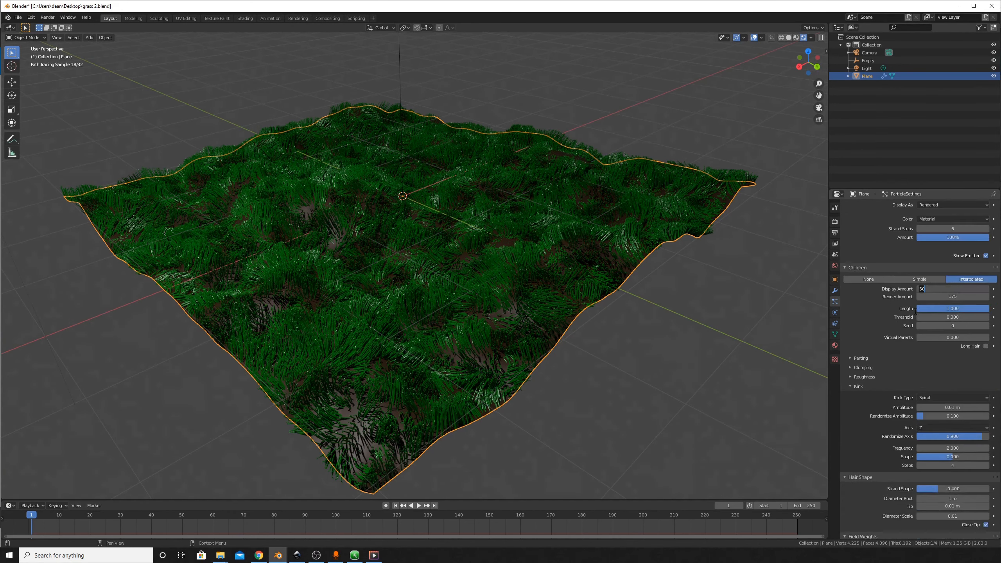
{"action": "type", "text": "175"}
{"action": "key", "text": "Return"}
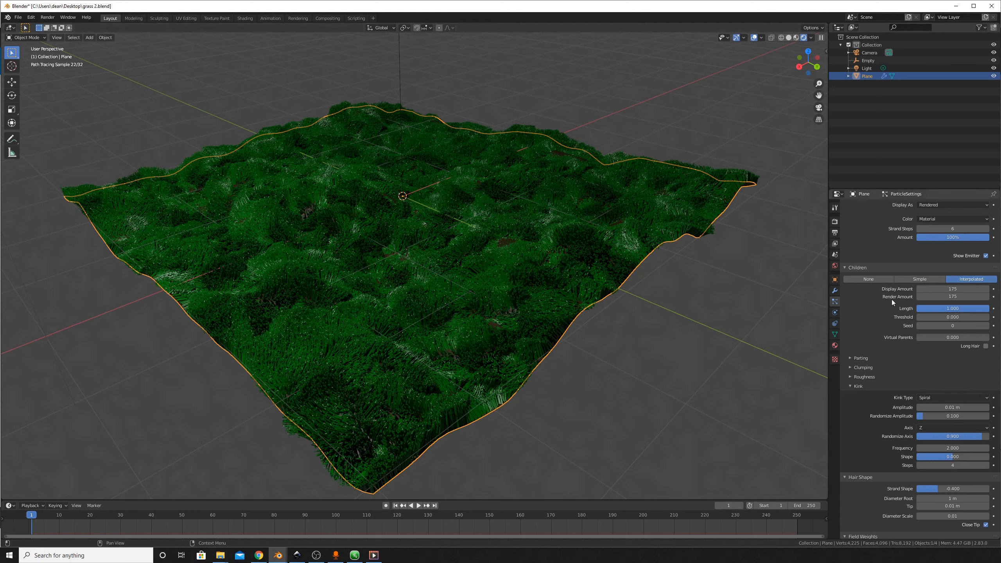
{"action": "scroll", "coordinate": [934, 371], "scroll_direction": "down", "scroll_amount": 4}
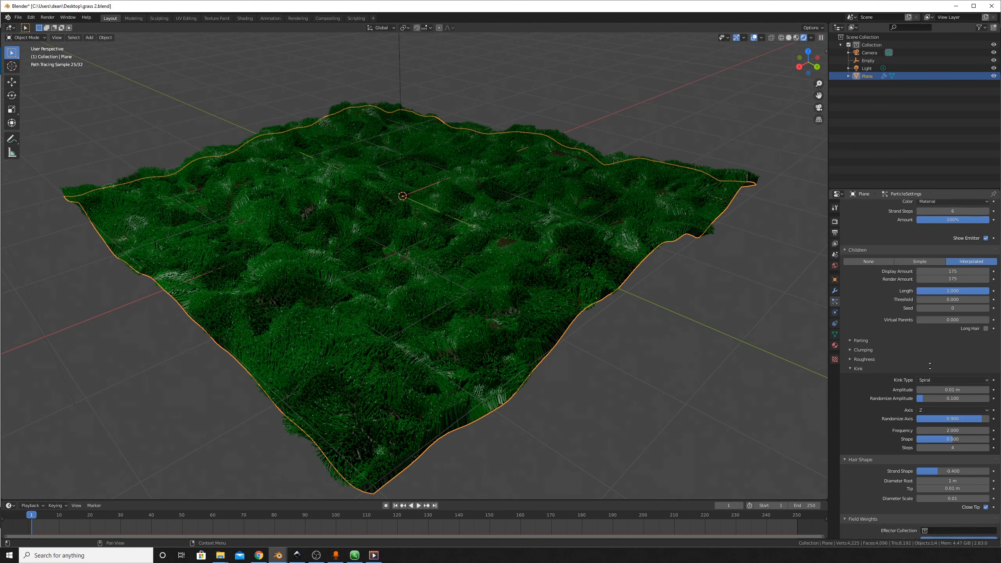